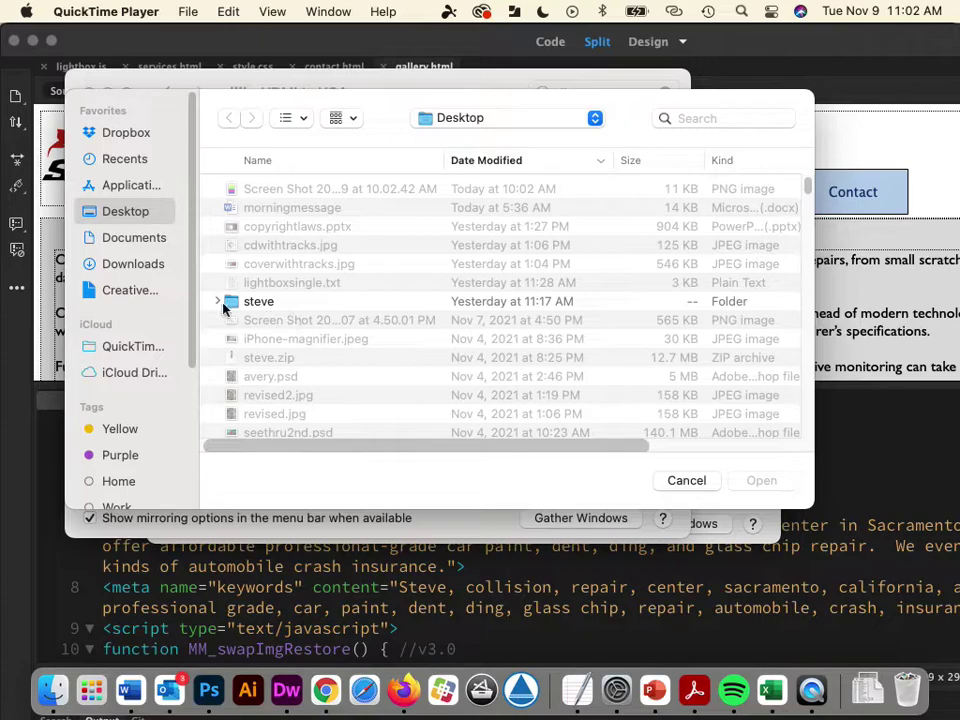
Expand the steve folder in QuickTime's Open sheet, then cancel without opening any file.
{"action": "left_click", "coordinate": [217, 301]}
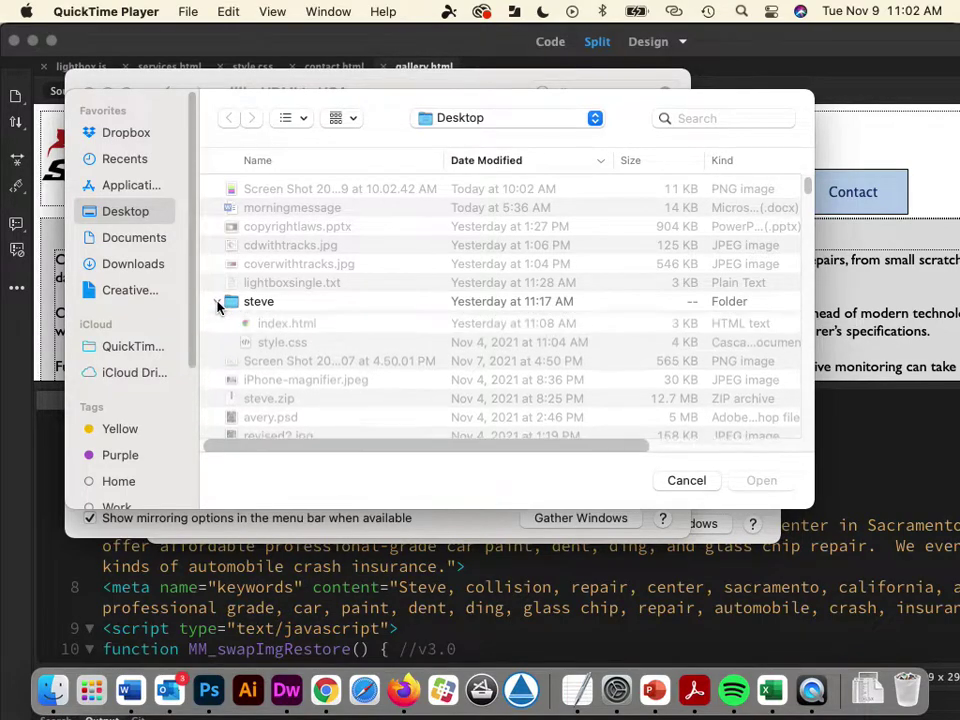
{"action": "left_click", "coordinate": [672, 484]}
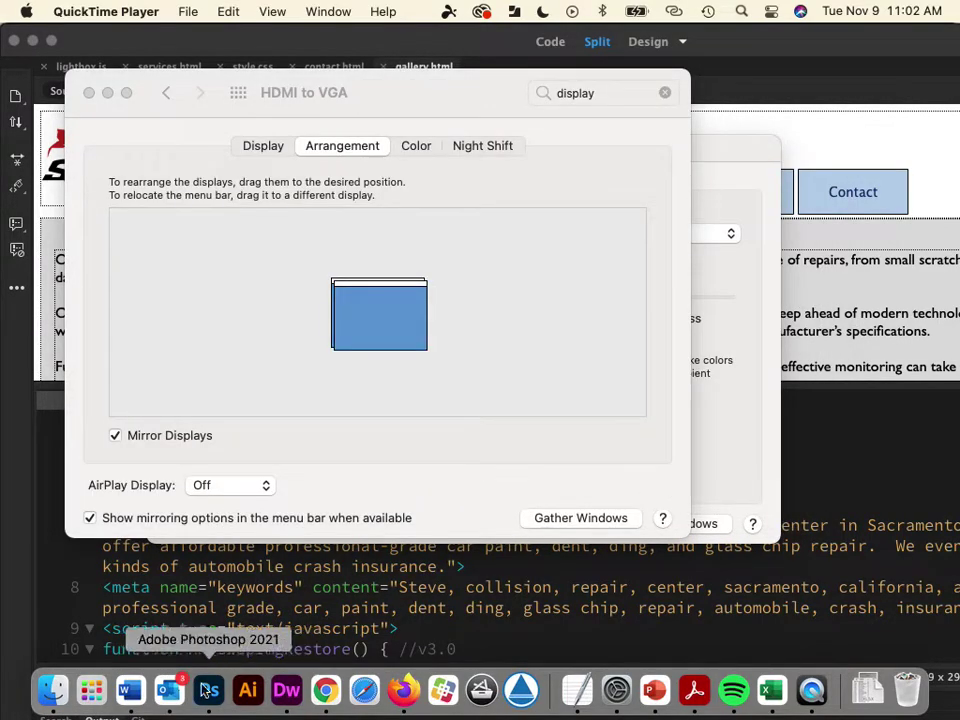
Show the Desktop in a Finder window, open the steve folder and sort it by Kind.
{"action": "left_click", "coordinate": [50, 690]}
{"action": "left_click", "coordinate": [45, 243]}
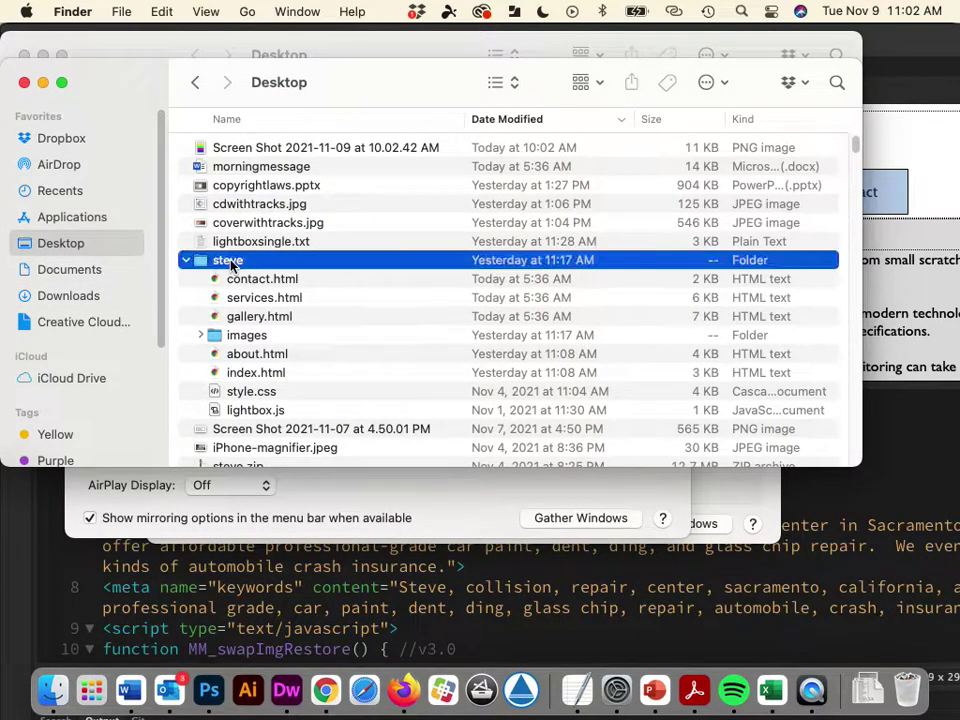
{"action": "double_click", "coordinate": [215, 260]}
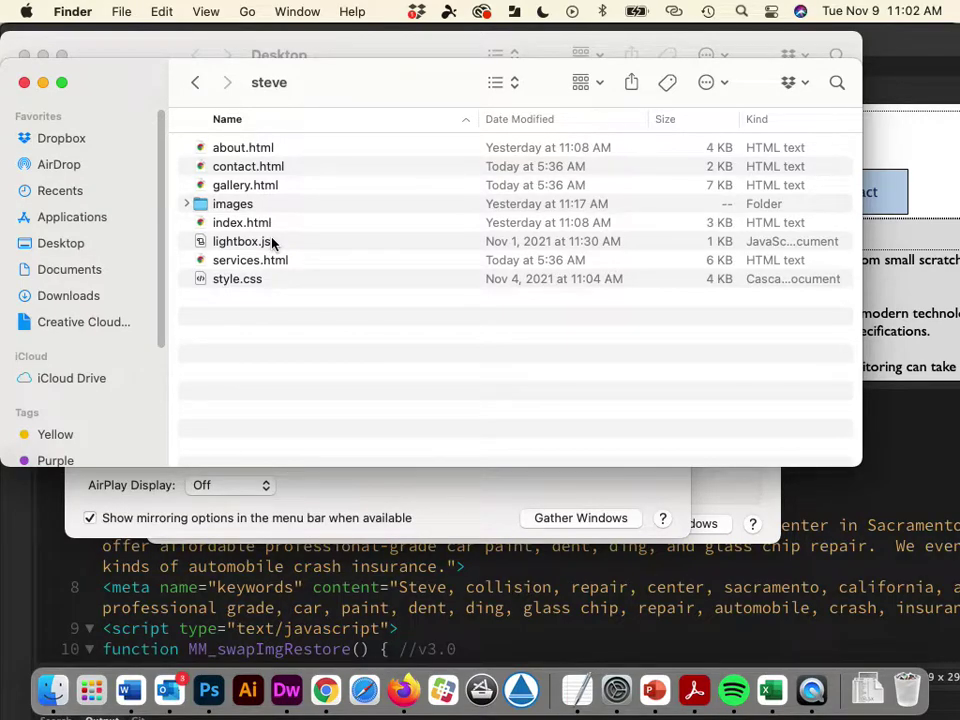
{"action": "left_click", "coordinate": [752, 120]}
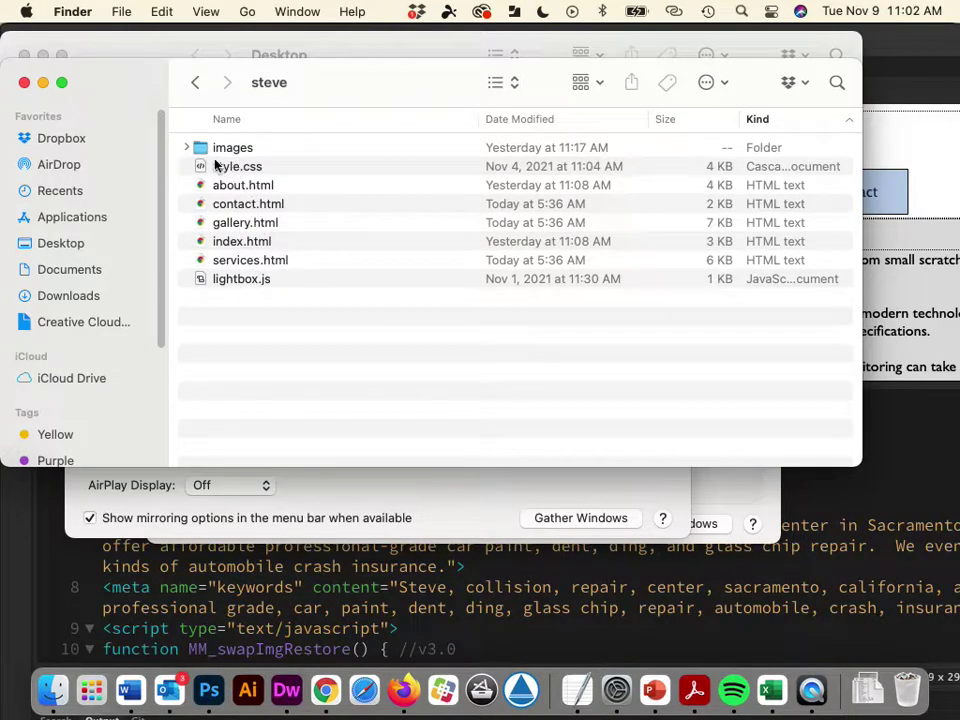
Peek into the images folder, then go back to the Desktop and collapse steve.
{"action": "left_click", "coordinate": [186, 148]}
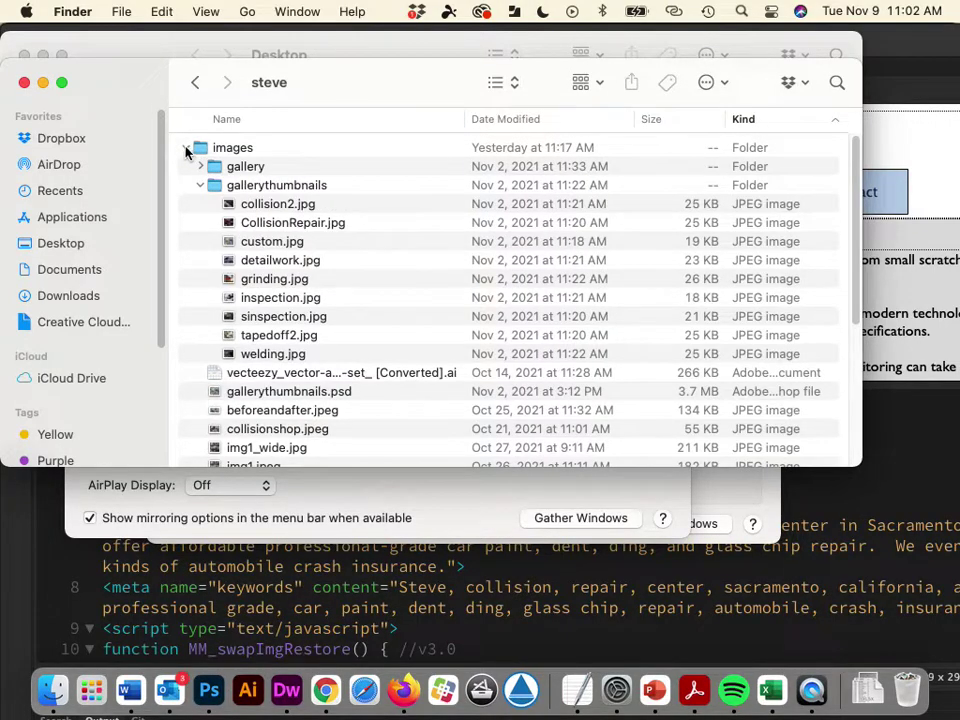
{"action": "left_click", "coordinate": [186, 148]}
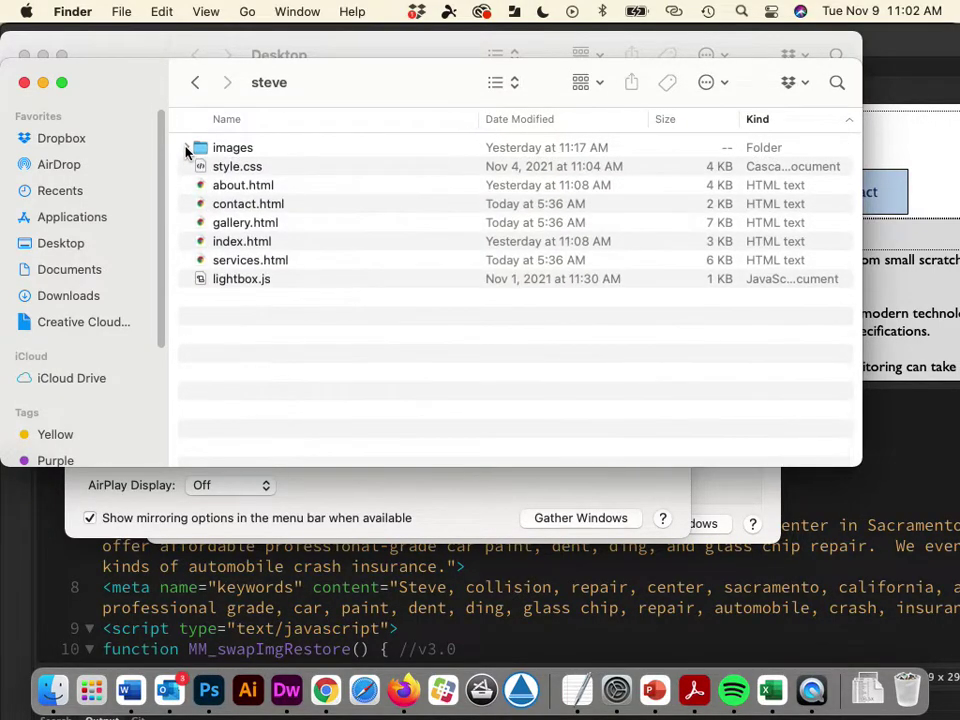
{"action": "left_click", "coordinate": [195, 82]}
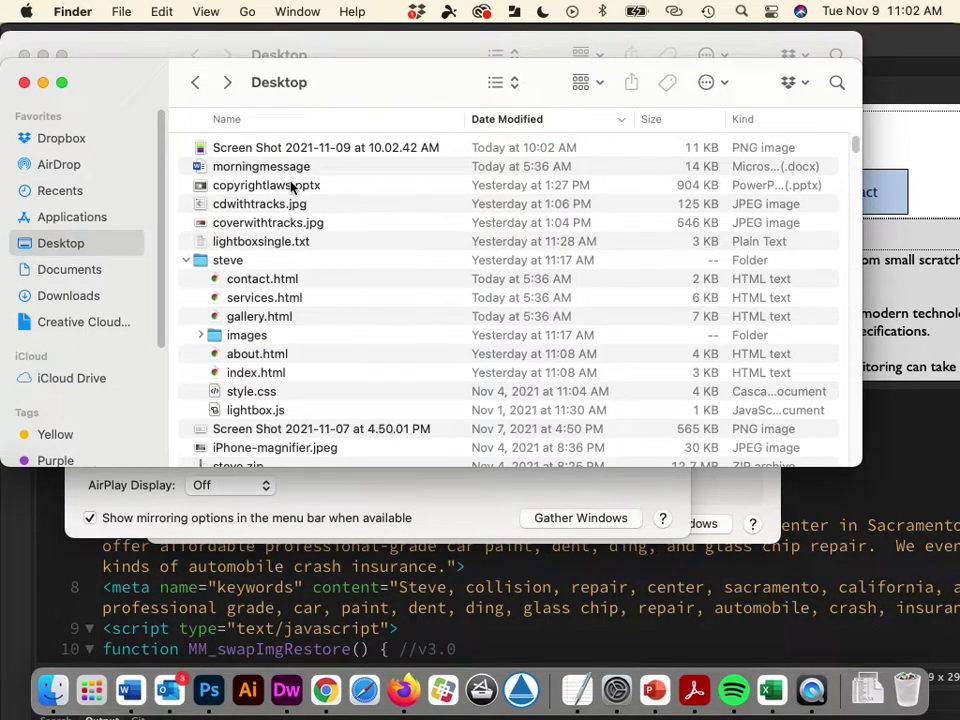
{"action": "left_click", "coordinate": [186, 260]}
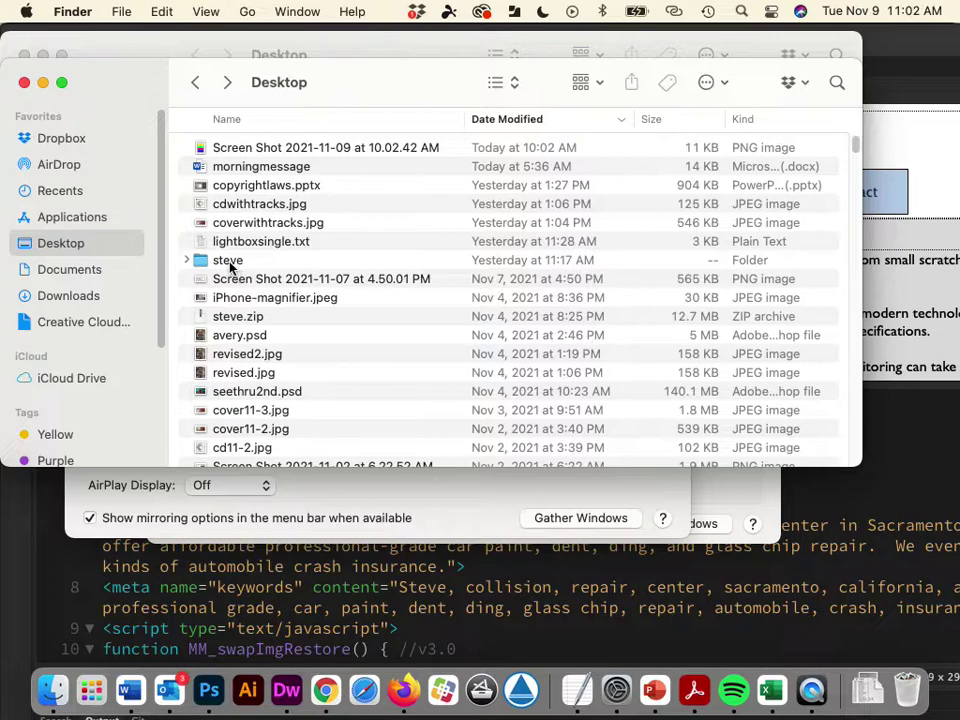
{"action": "left_click", "coordinate": [229, 262]}
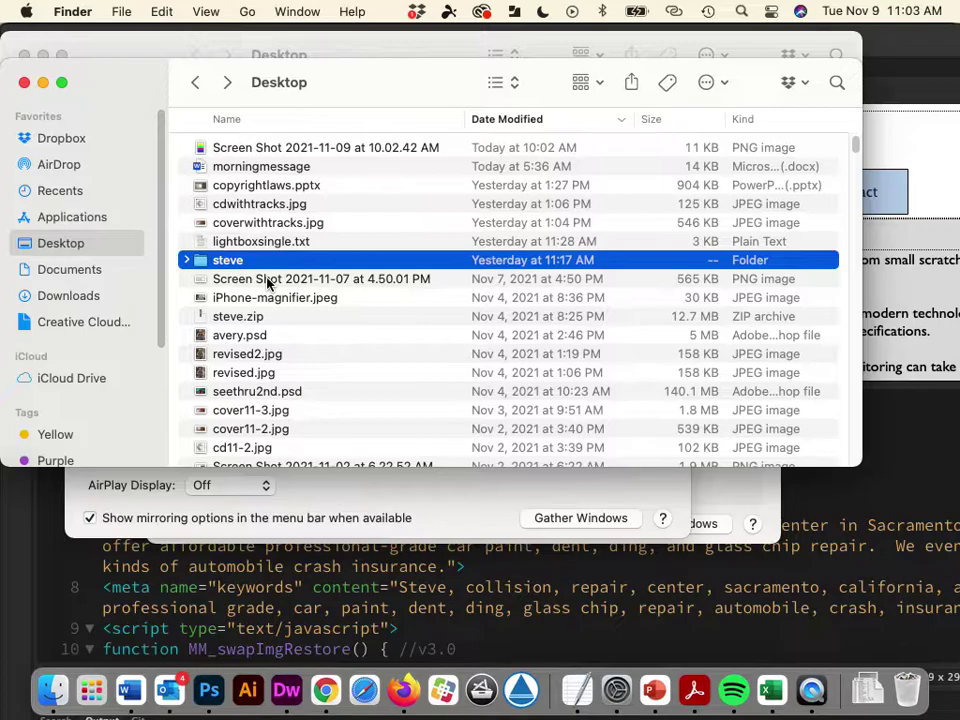
Maximize Dreamweaver, switch the Files panel to the Steves site, and collapse images.
{"action": "left_click", "coordinate": [287, 692]}
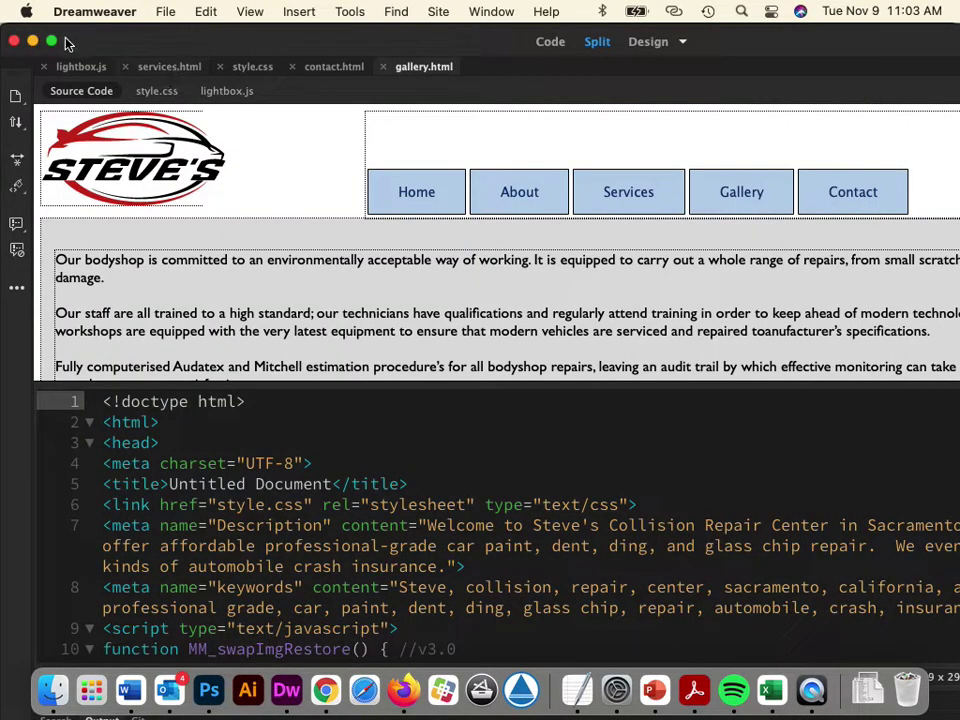
{"action": "left_click", "coordinate": [52, 41]}
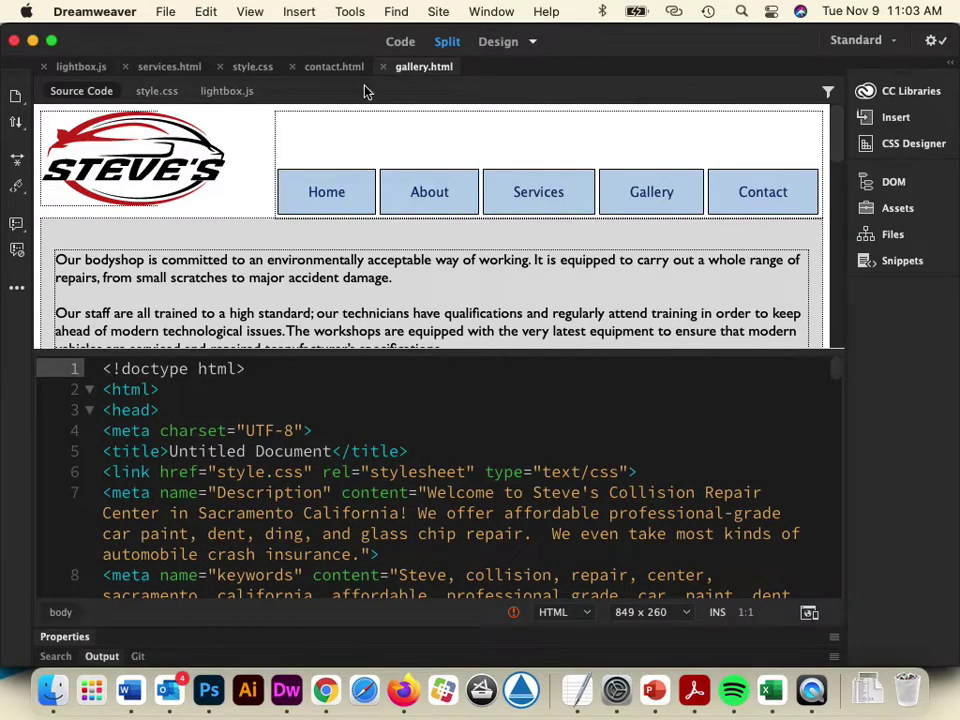
{"action": "left_click", "coordinate": [893, 236]}
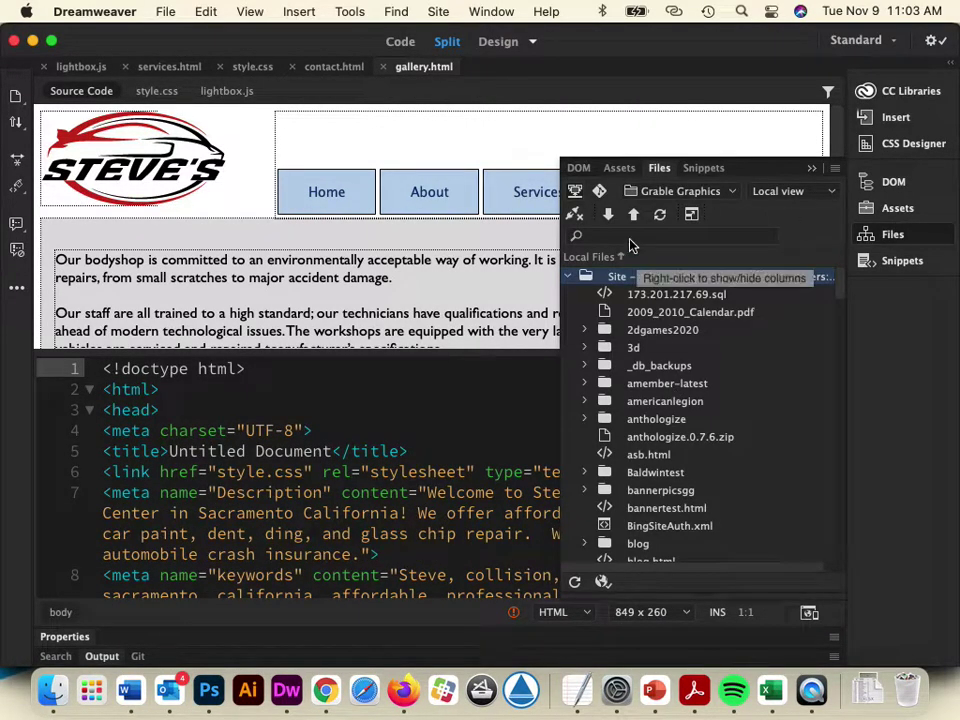
{"action": "left_click", "coordinate": [662, 192]}
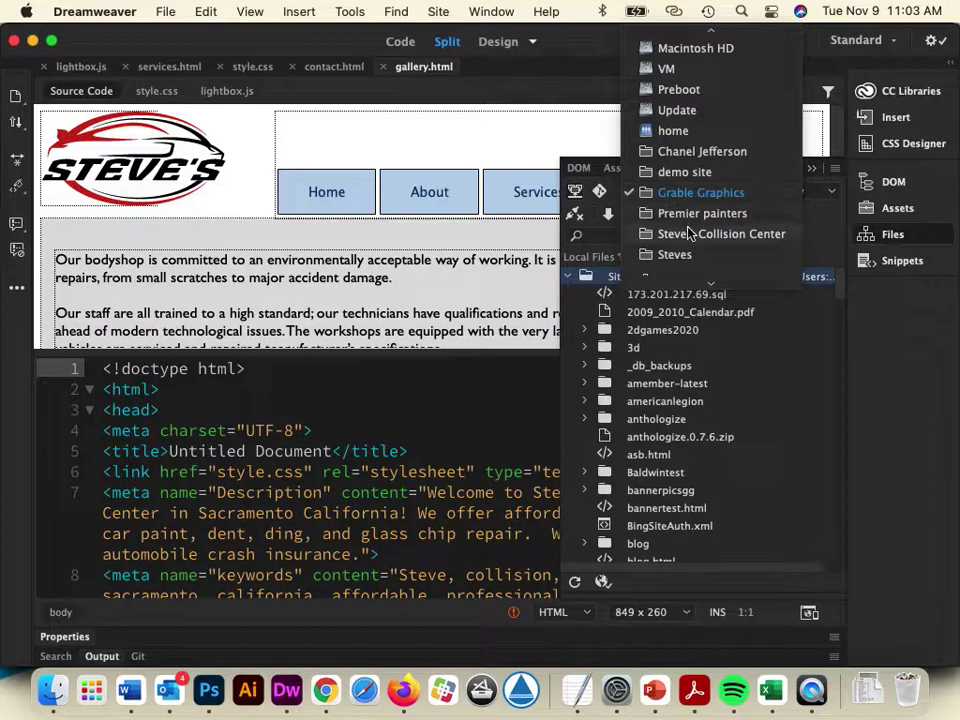
{"action": "left_click", "coordinate": [676, 257]}
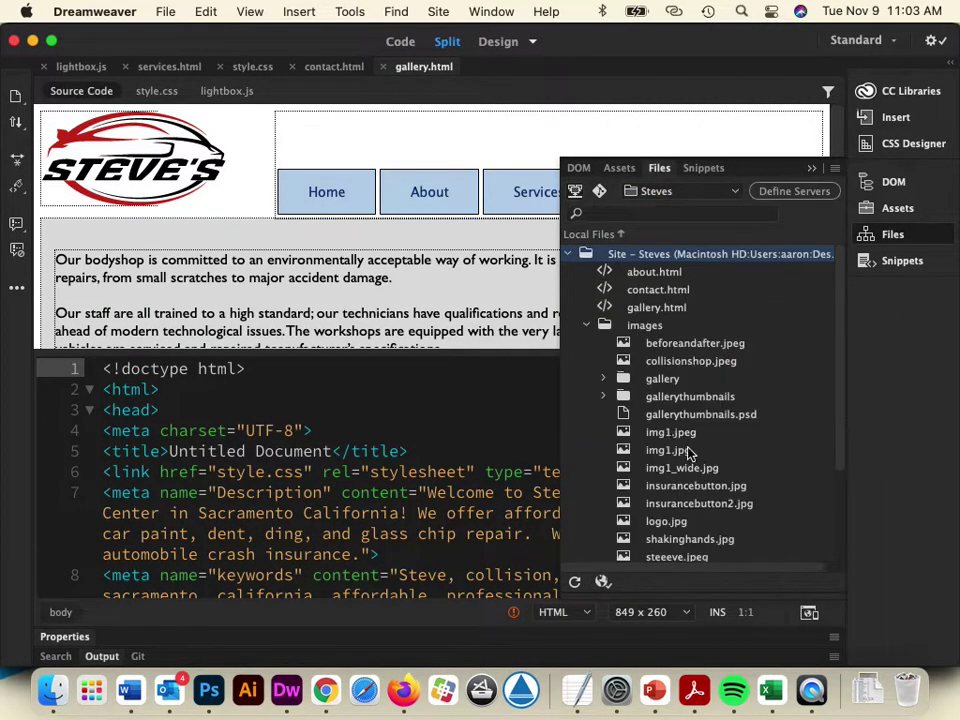
{"action": "left_click", "coordinate": [585, 327]}
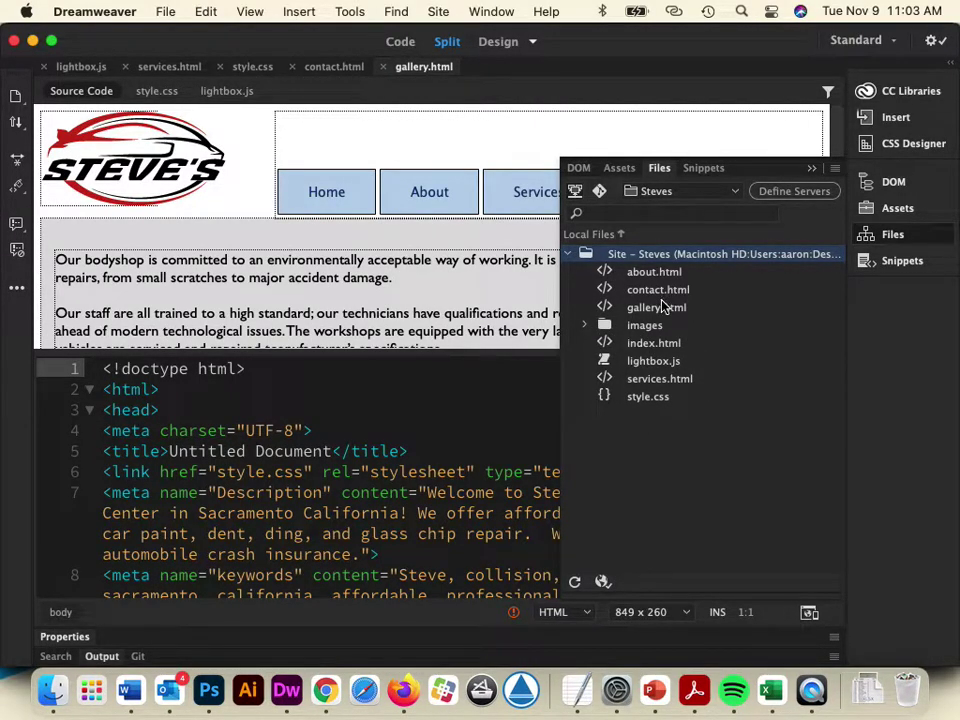
{"action": "left_click", "coordinate": [587, 327]}
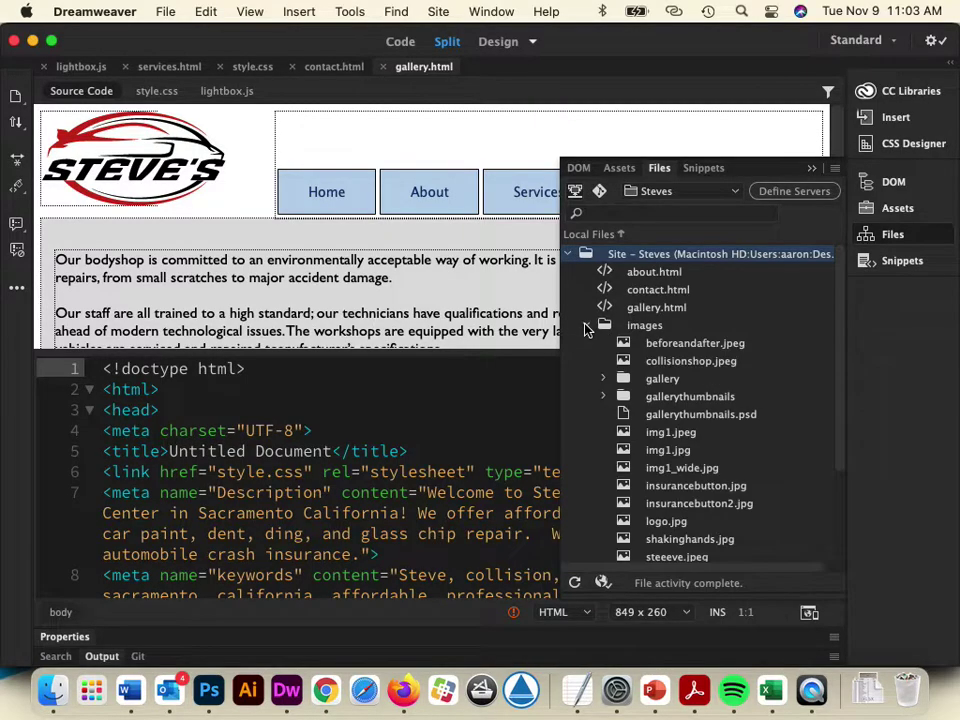
{"action": "left_click", "coordinate": [684, 346]}
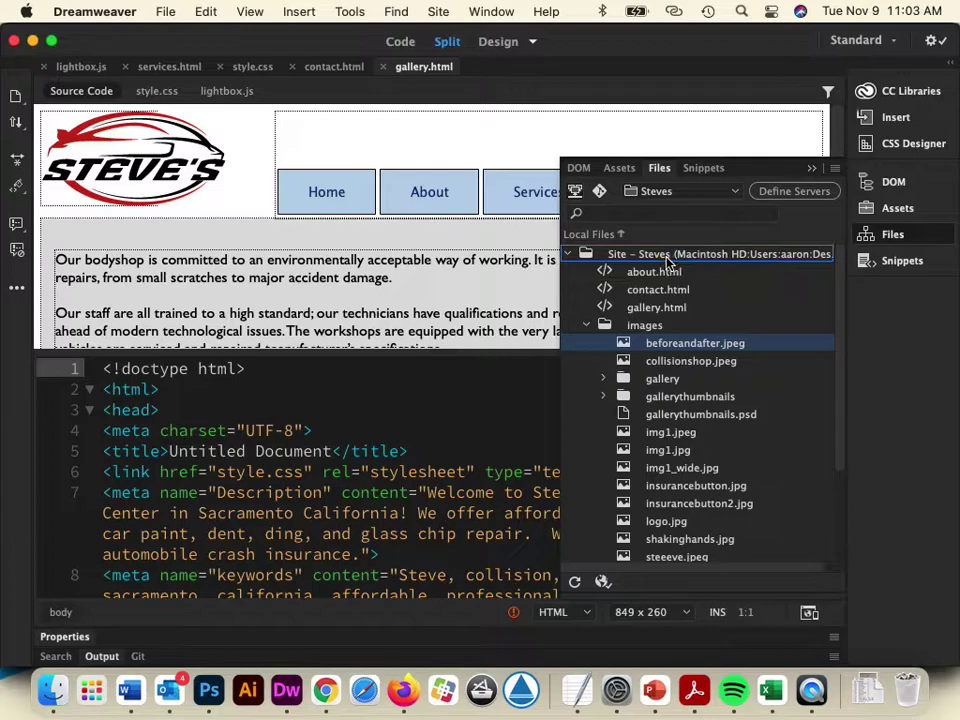
{"action": "key", "text": "Delete"}
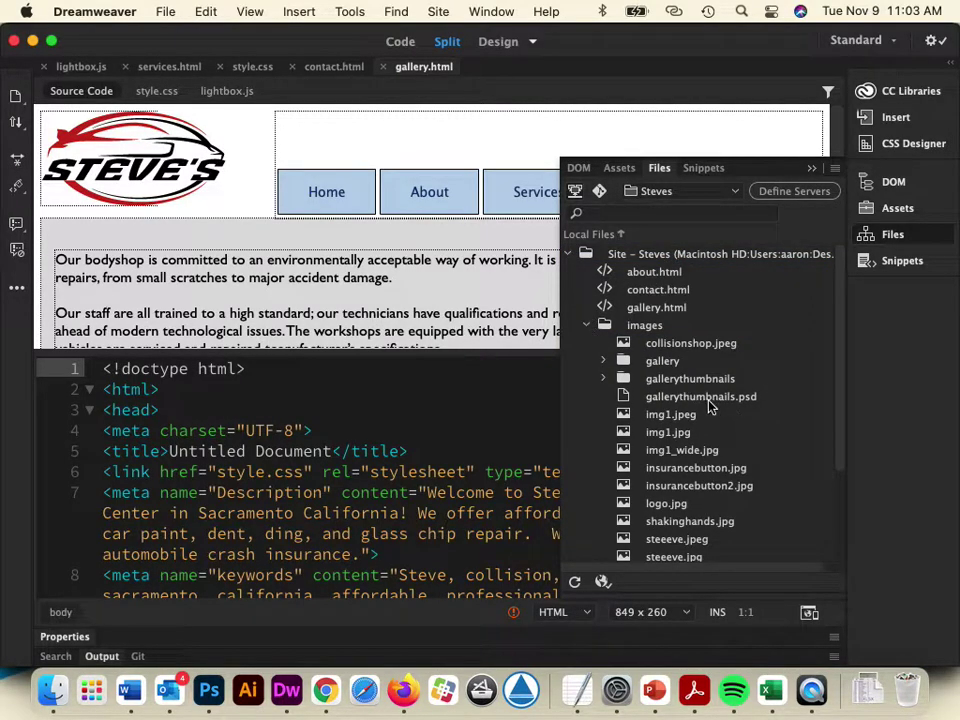
{"action": "left_click", "coordinate": [589, 327]}
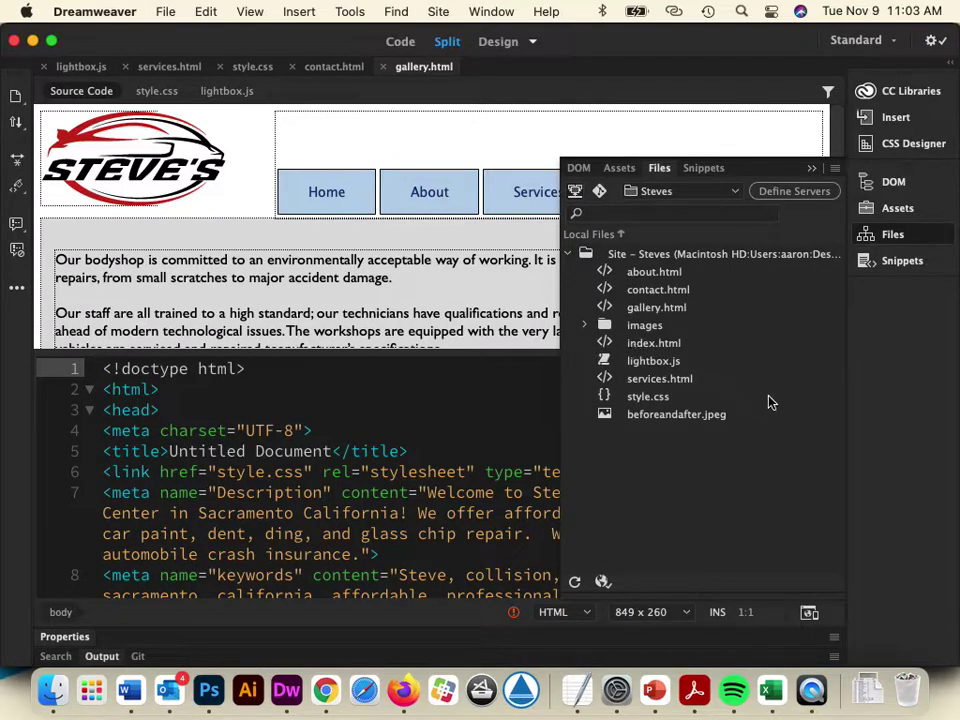
{"action": "left_click_drag", "start_coordinate": [686, 414], "coordinate": [644, 328]}
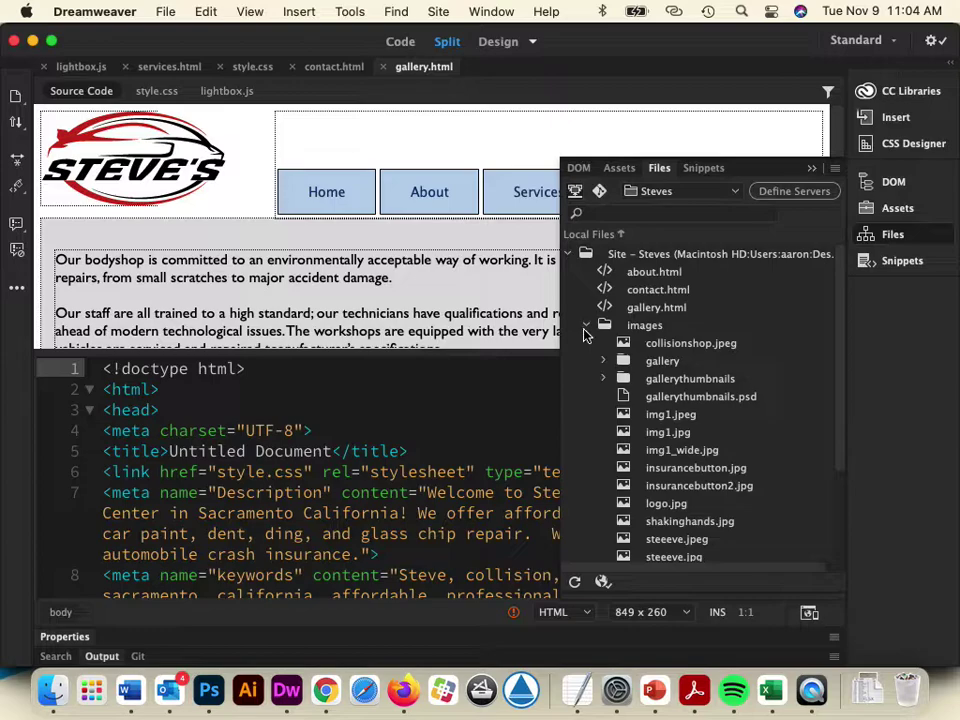
{"action": "left_click", "coordinate": [587, 327]}
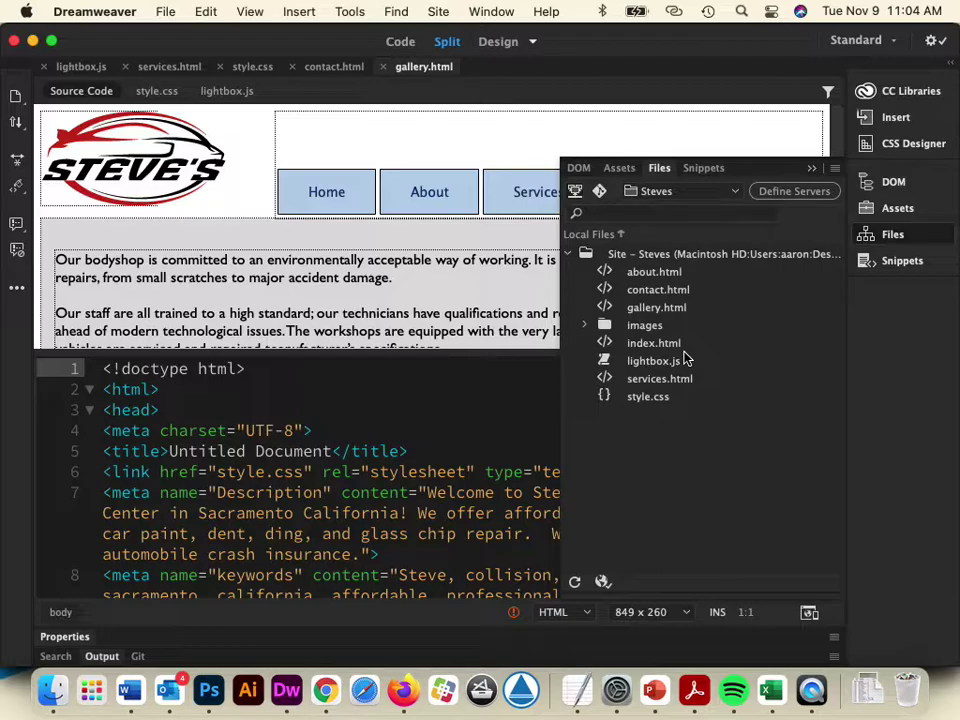
Drag gallery.html into the images folder, accept the link update, then collapse images.
{"action": "left_click", "coordinate": [643, 311]}
{"action": "left_click_drag", "start_coordinate": [643, 313], "coordinate": [643, 332]}
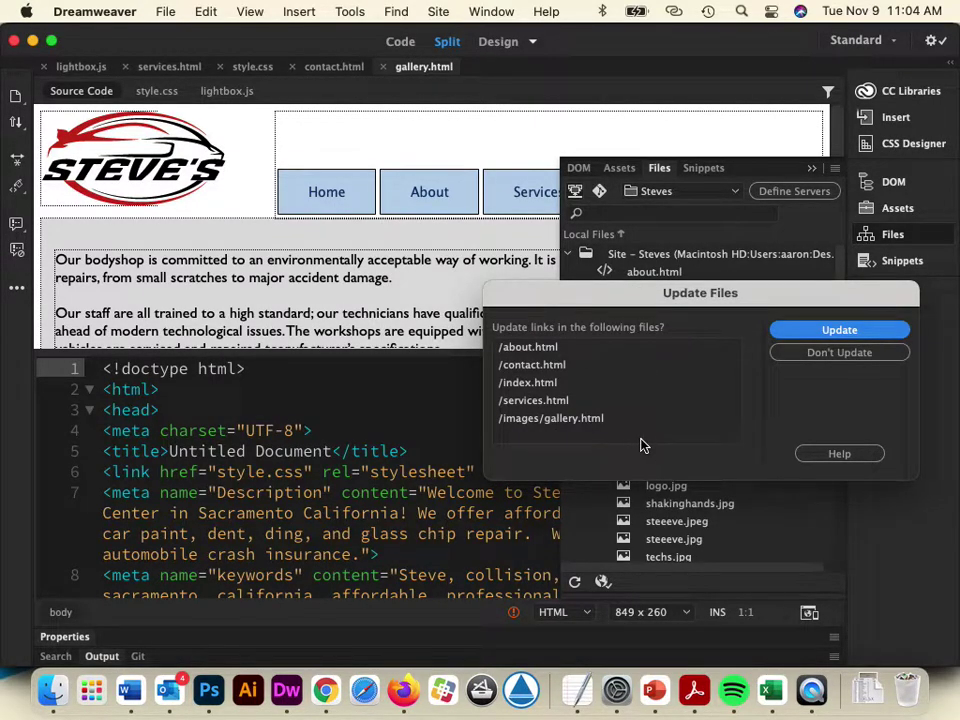
{"action": "left_click", "coordinate": [816, 331]}
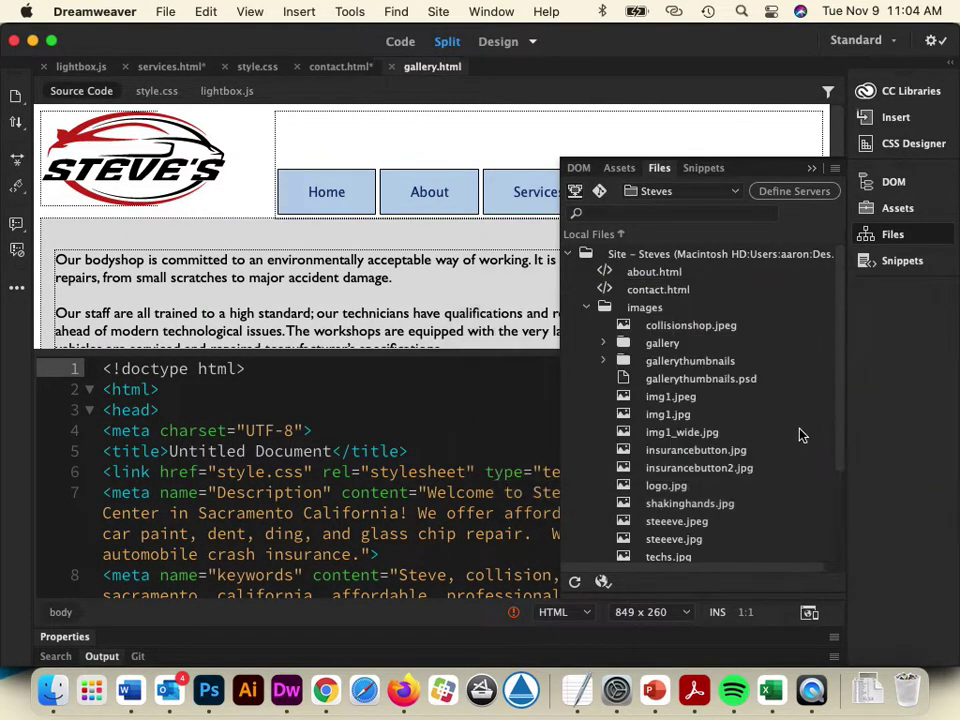
{"action": "left_click", "coordinate": [587, 308]}
Move gallery.html from images back to the site root, updating links to it.
{"action": "left_click", "coordinate": [587, 308]}
{"action": "scroll", "coordinate": [752, 421], "scroll_direction": "down", "scroll_amount": 3}
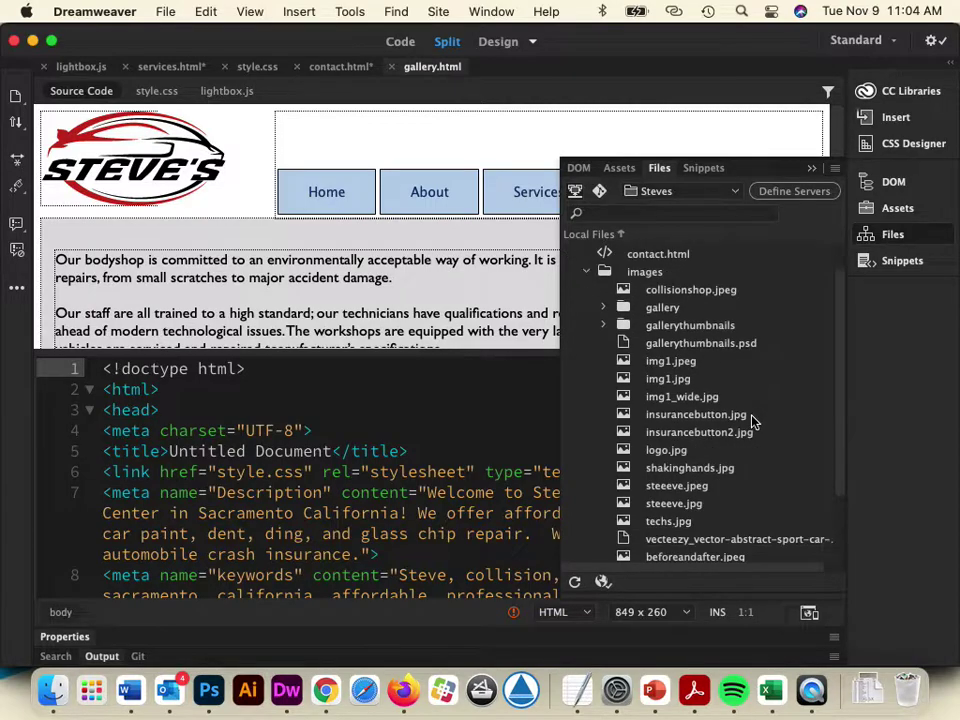
{"action": "scroll", "coordinate": [750, 418], "scroll_direction": "up", "scroll_amount": 3}
{"action": "scroll", "coordinate": [745, 414], "scroll_direction": "down", "scroll_amount": 1}
{"action": "scroll", "coordinate": [745, 414], "scroll_direction": "up", "scroll_amount": 1}
{"action": "scroll", "coordinate": [759, 407], "scroll_direction": "down", "scroll_amount": 3}
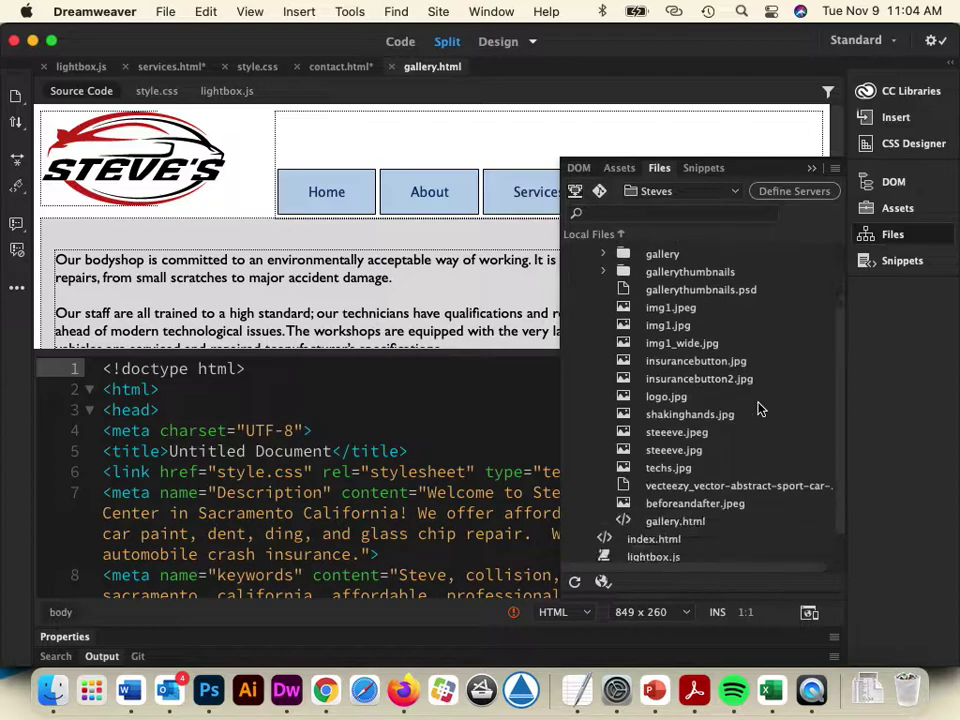
{"action": "left_click", "coordinate": [676, 521]}
{"action": "scroll", "coordinate": [725, 545], "scroll_direction": "down", "scroll_amount": 2}
{"action": "left_click_drag", "start_coordinate": [743, 545], "coordinate": [741, 540]}
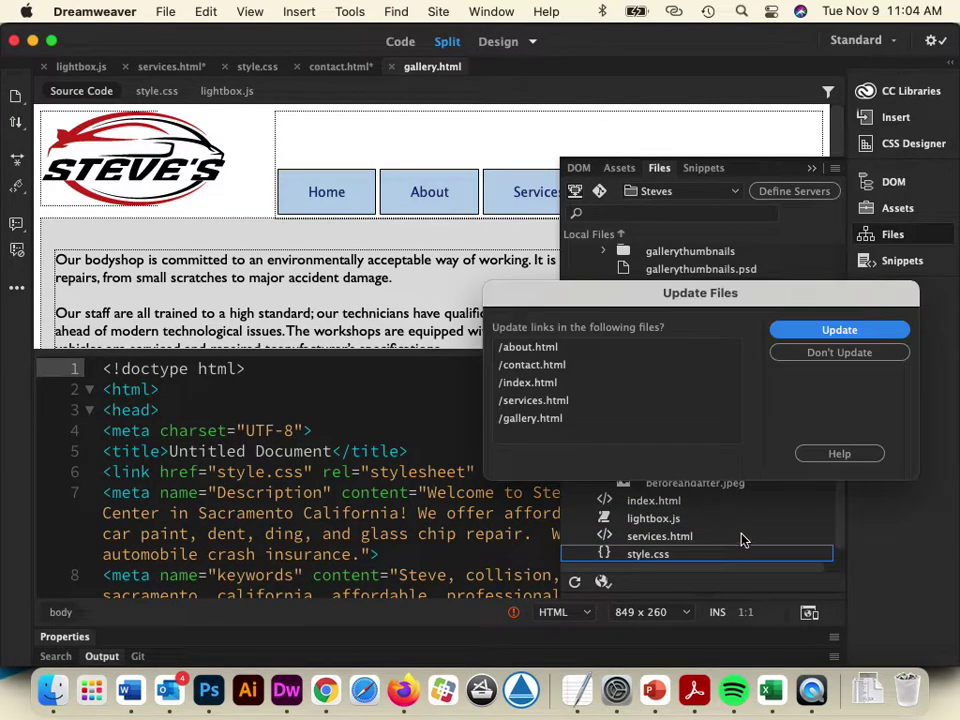
{"action": "left_click", "coordinate": [810, 332]}
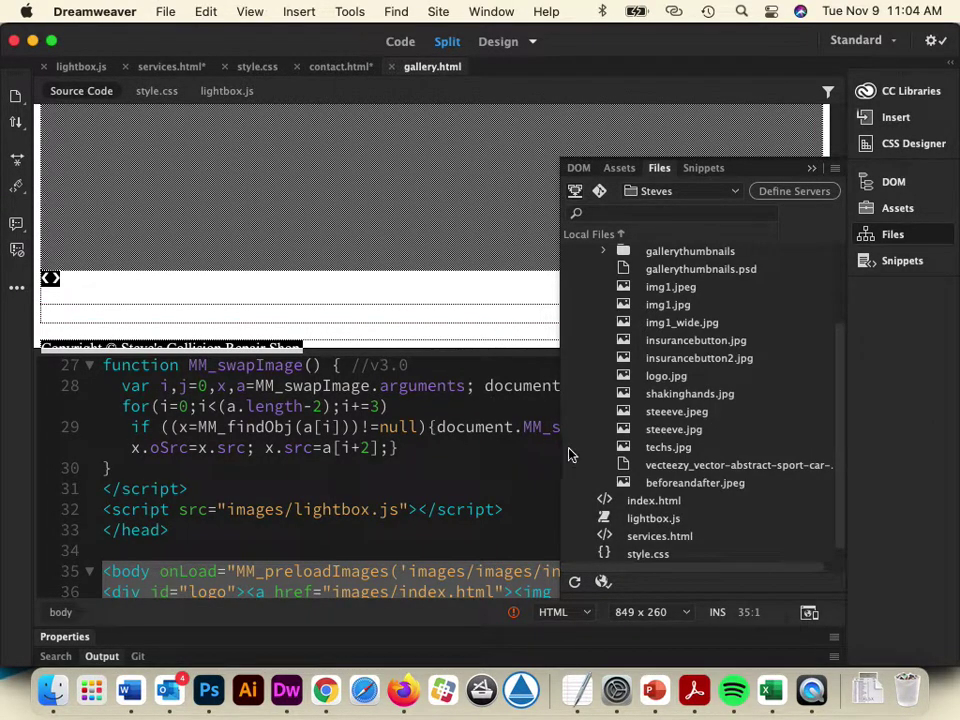
Collapse the images folder and bring up a Finder window on the Desktop.
{"action": "scroll", "coordinate": [630, 420], "scroll_direction": "up", "scroll_amount": 3}
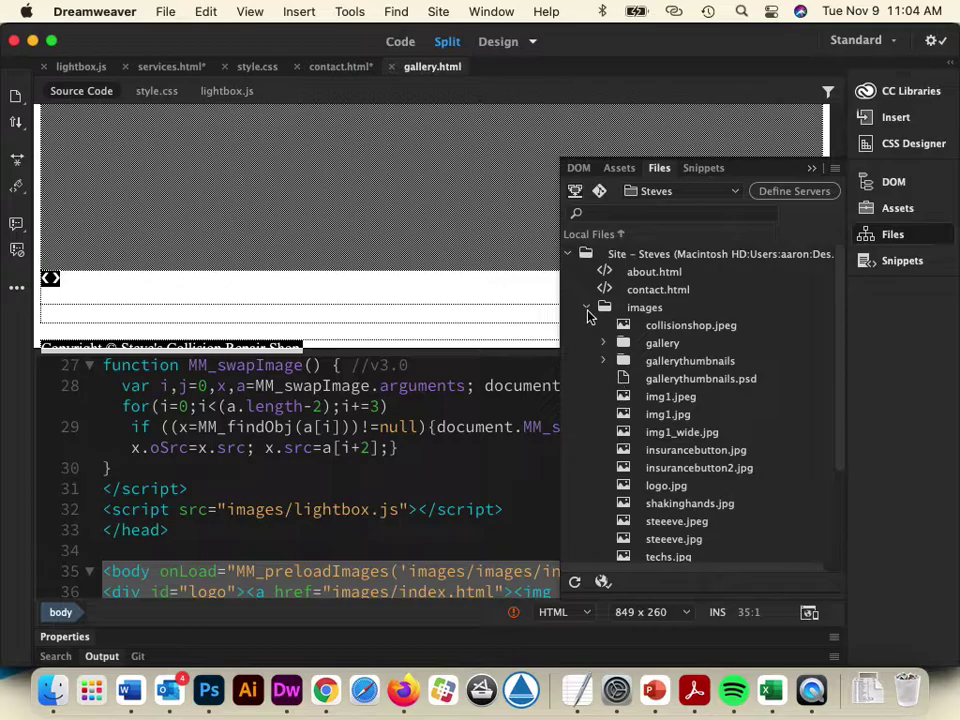
{"action": "left_click", "coordinate": [587, 307]}
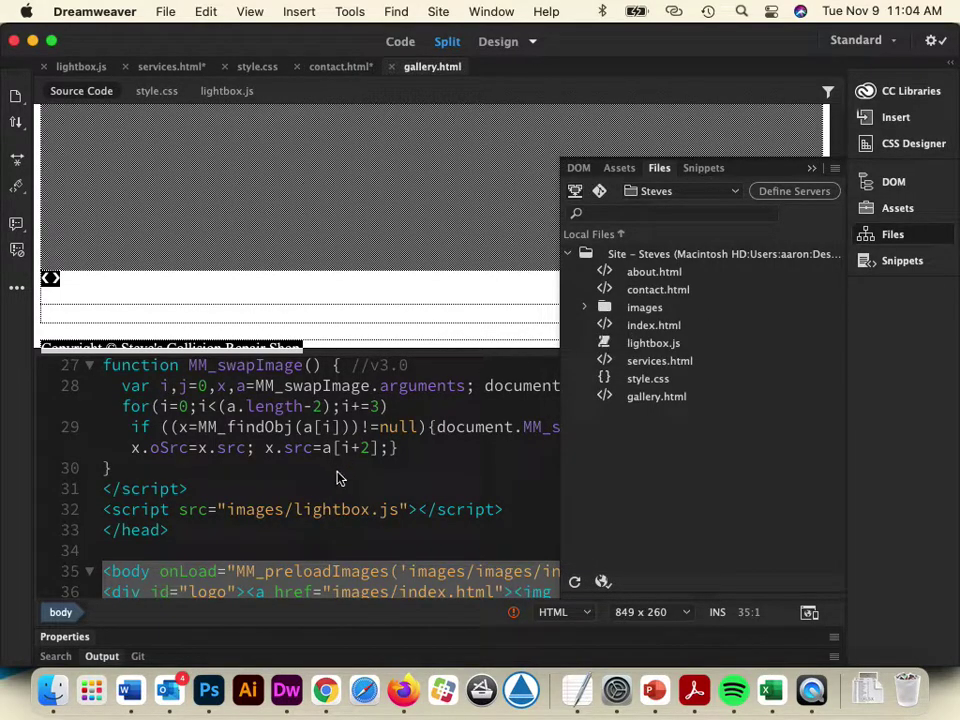
{"action": "left_click", "coordinate": [52, 690]}
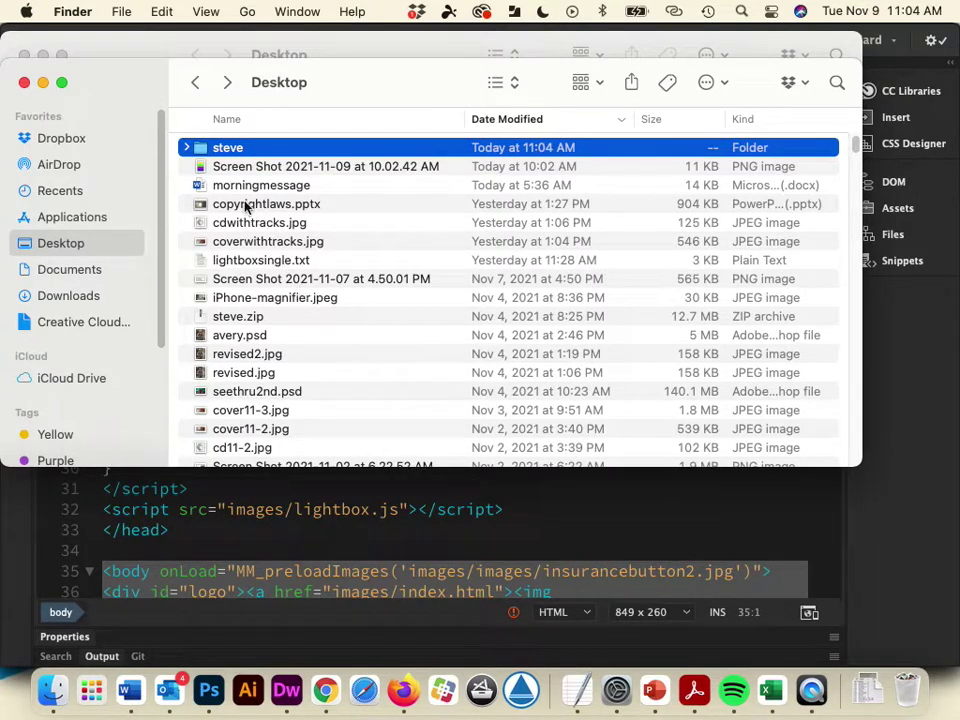
Expand steve, review style.css, lightbox.js, services.html and index.html, then collapse it.
{"action": "left_click", "coordinate": [187, 148]}
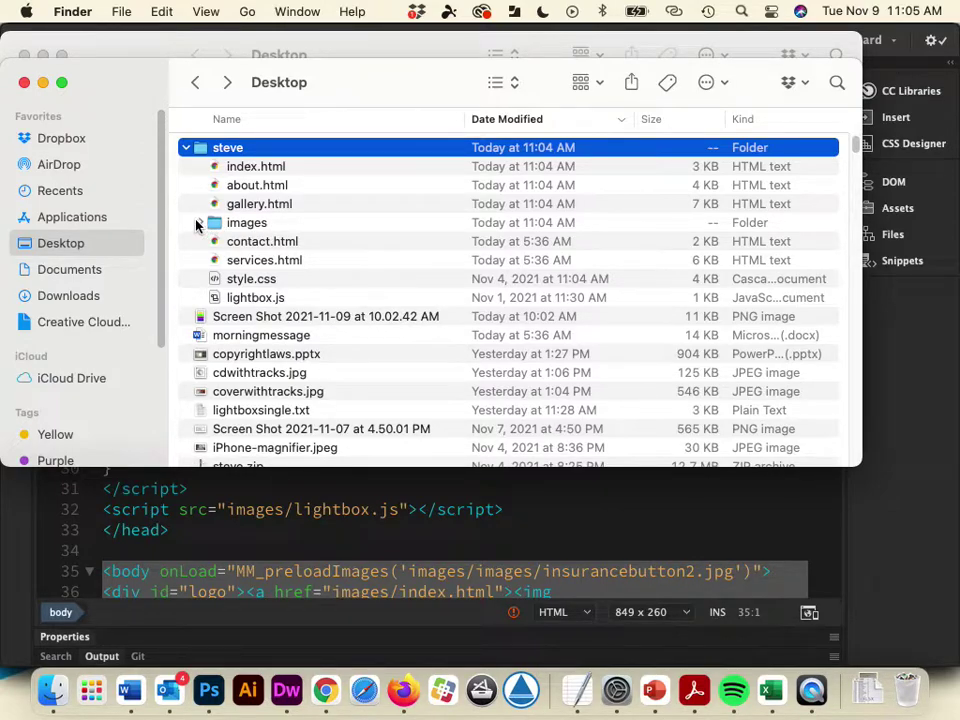
{"action": "left_click", "coordinate": [252, 282]}
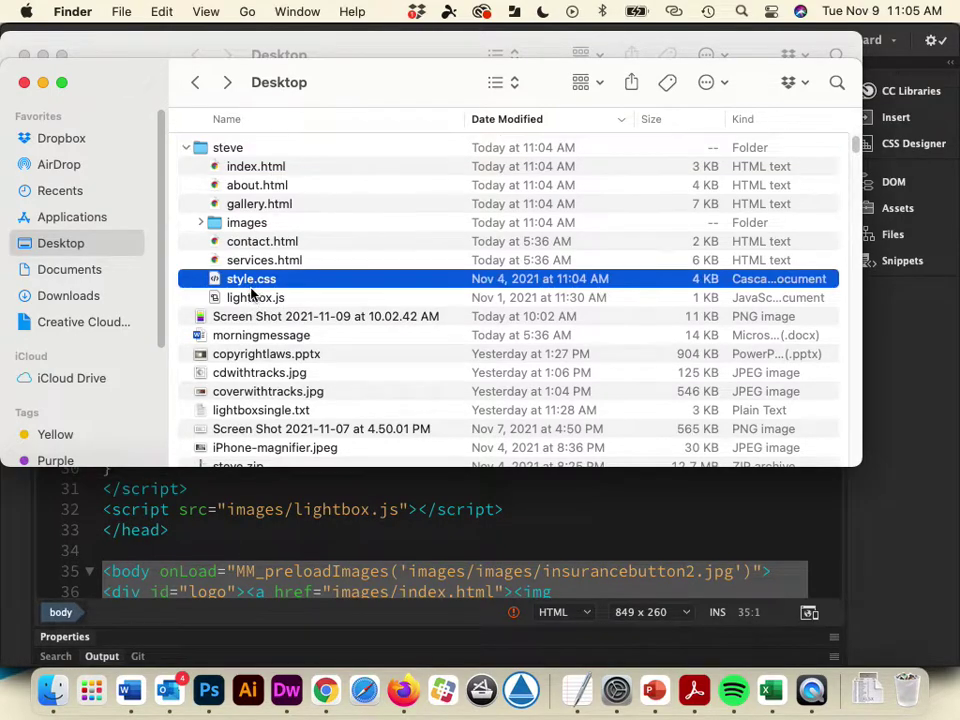
{"action": "left_click", "coordinate": [252, 297]}
{"action": "left_click", "coordinate": [243, 284]}
{"action": "left_click", "coordinate": [244, 298]}
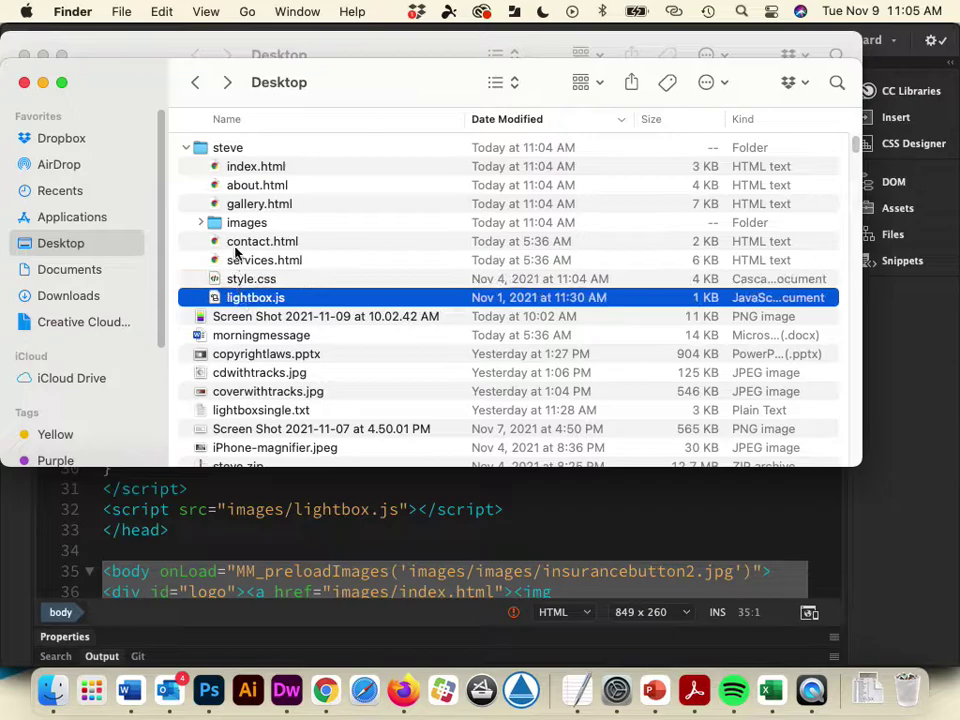
{"action": "left_click", "coordinate": [247, 168]}
{"action": "left_click", "coordinate": [245, 260]}
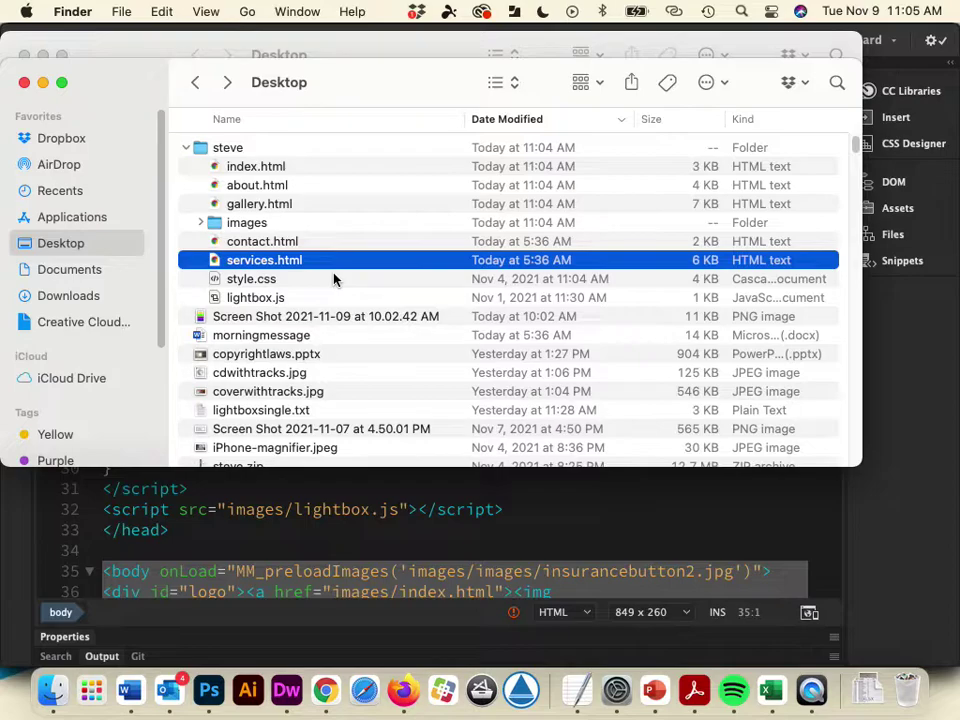
{"action": "left_click", "coordinate": [267, 169]}
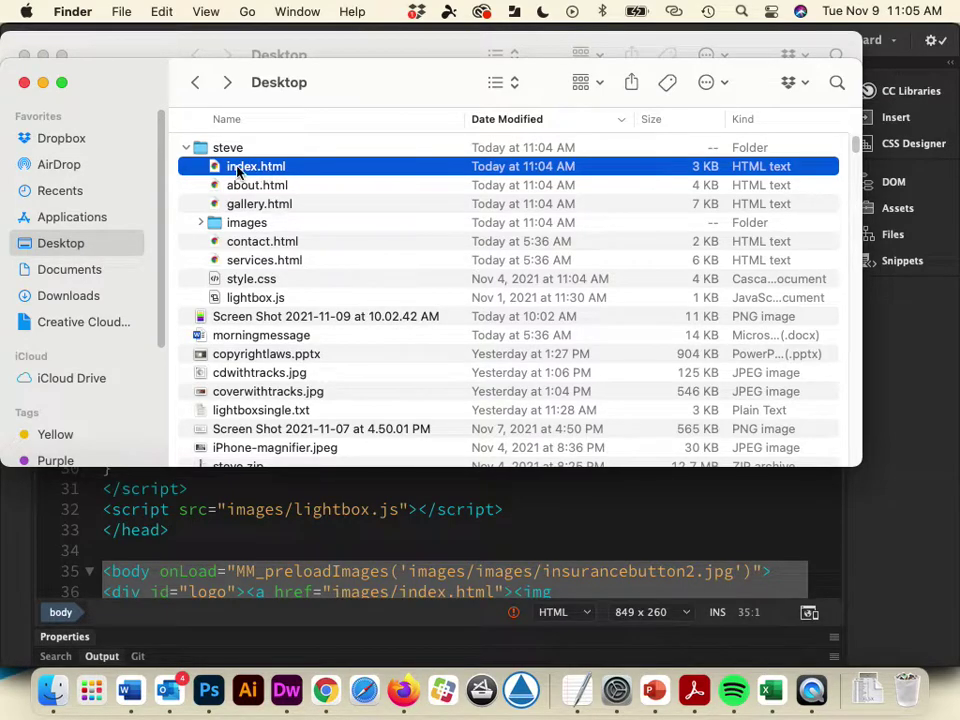
{"action": "left_click", "coordinate": [185, 150]}
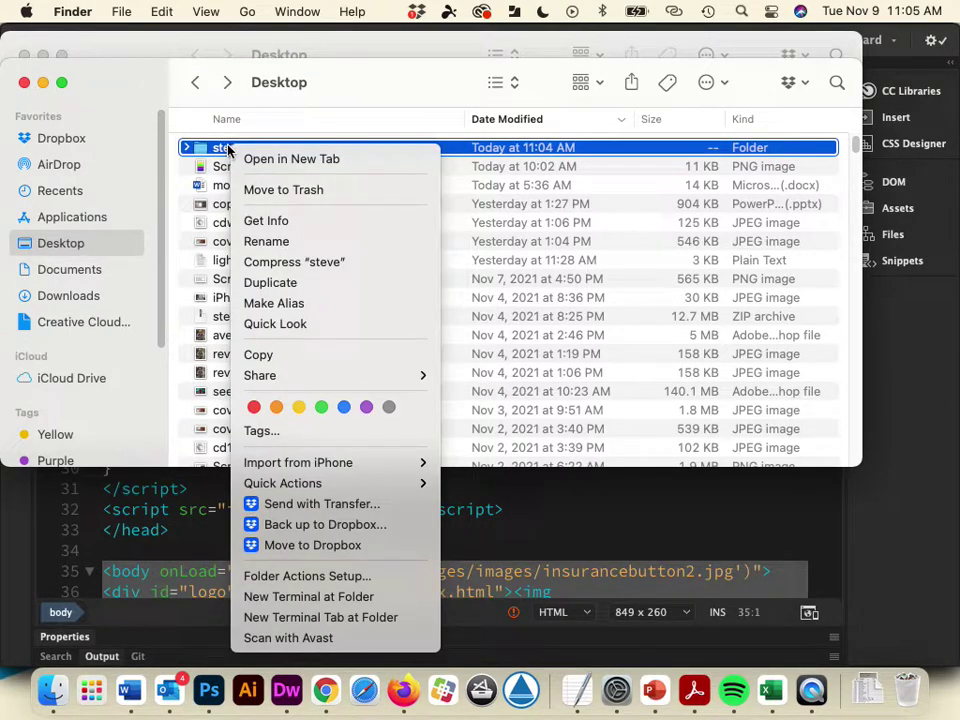
Compress the steve folder into steve 2.zip and select the new archive's name.
{"action": "left_click", "coordinate": [279, 262]}
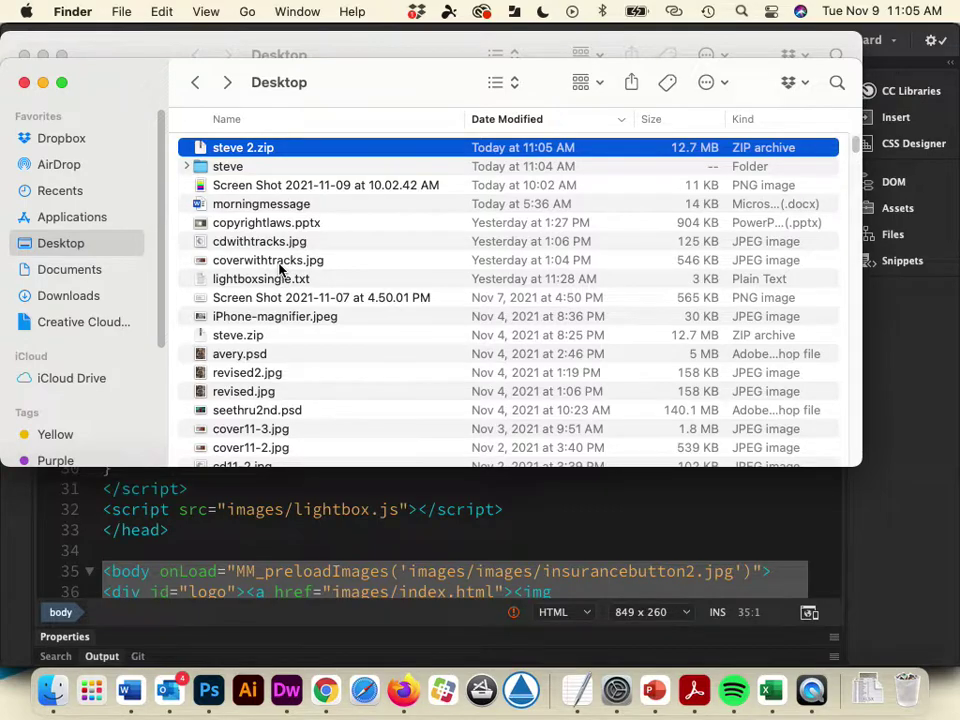
{"action": "left_click", "coordinate": [229, 146]}
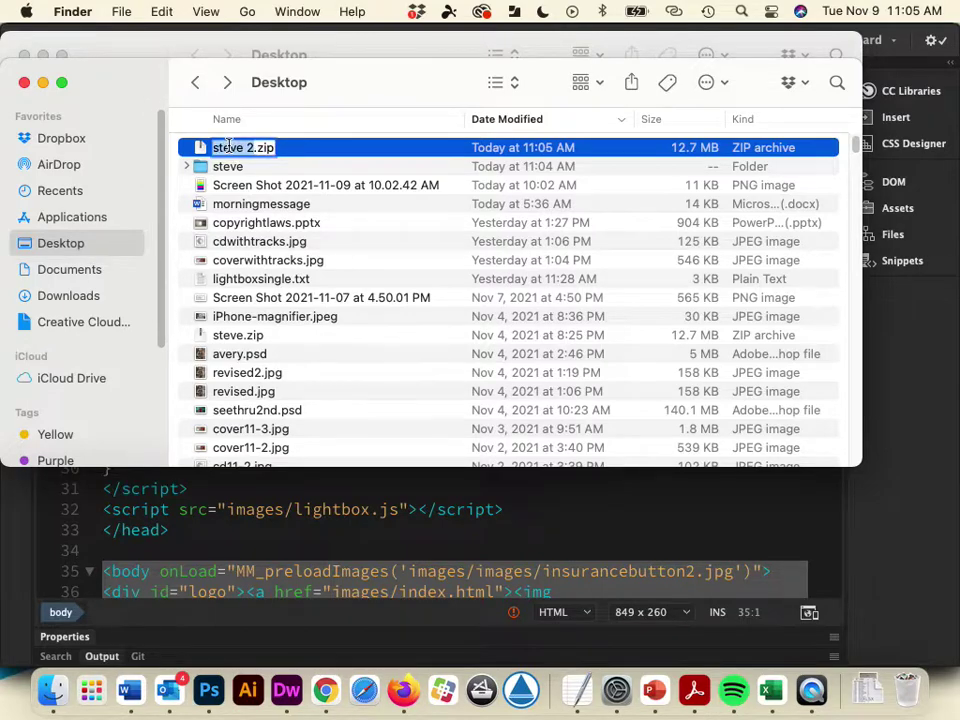
Rename the archive to the author's name followed by '-stevessite.zip'.
{"action": "type", "text": "grableaaron"}
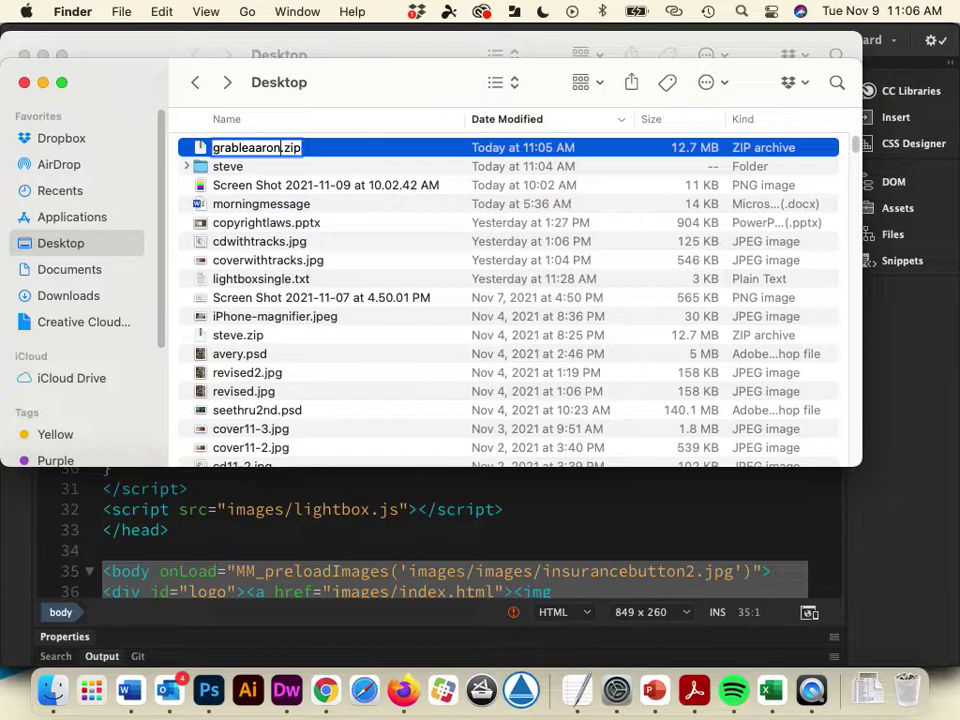
{"action": "type", "text": "-steves"}
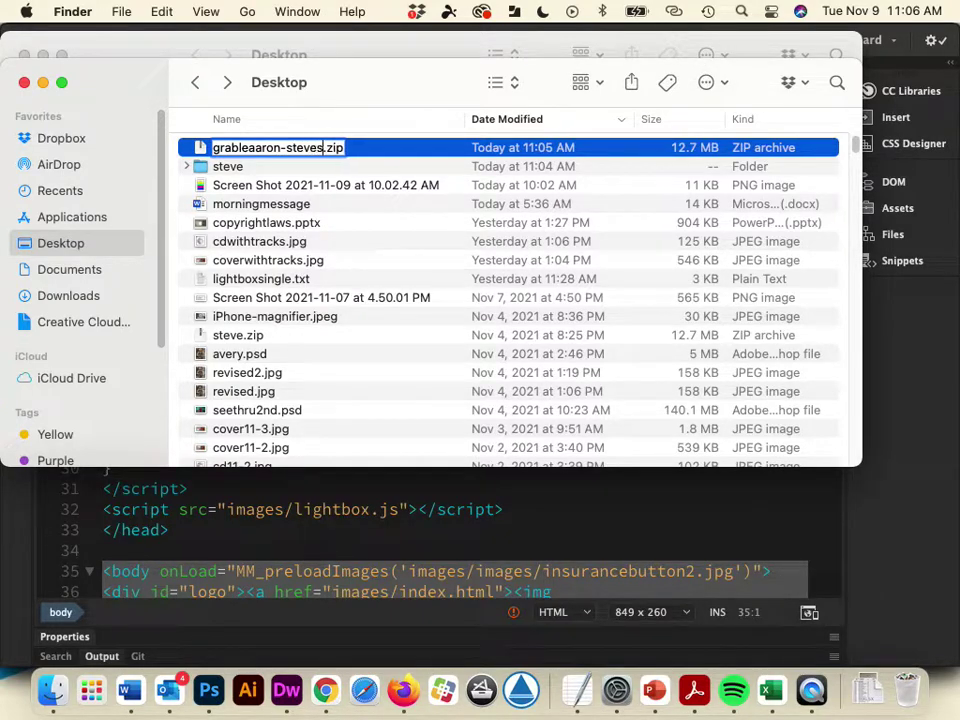
{"action": "type", "text": "site"}
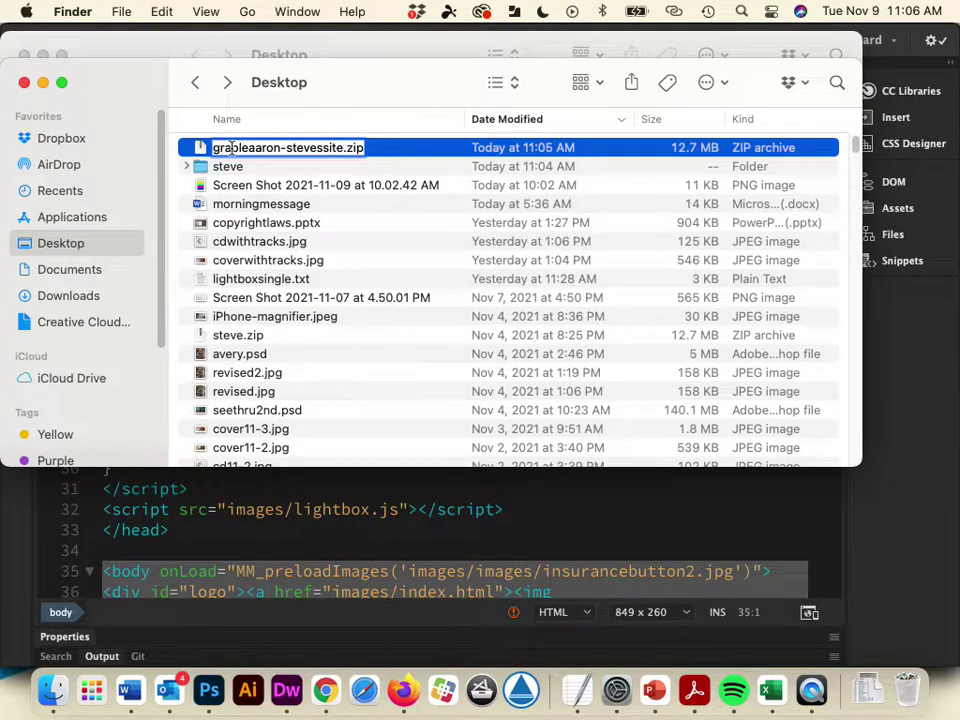
{"action": "left_click", "coordinate": [272, 186]}
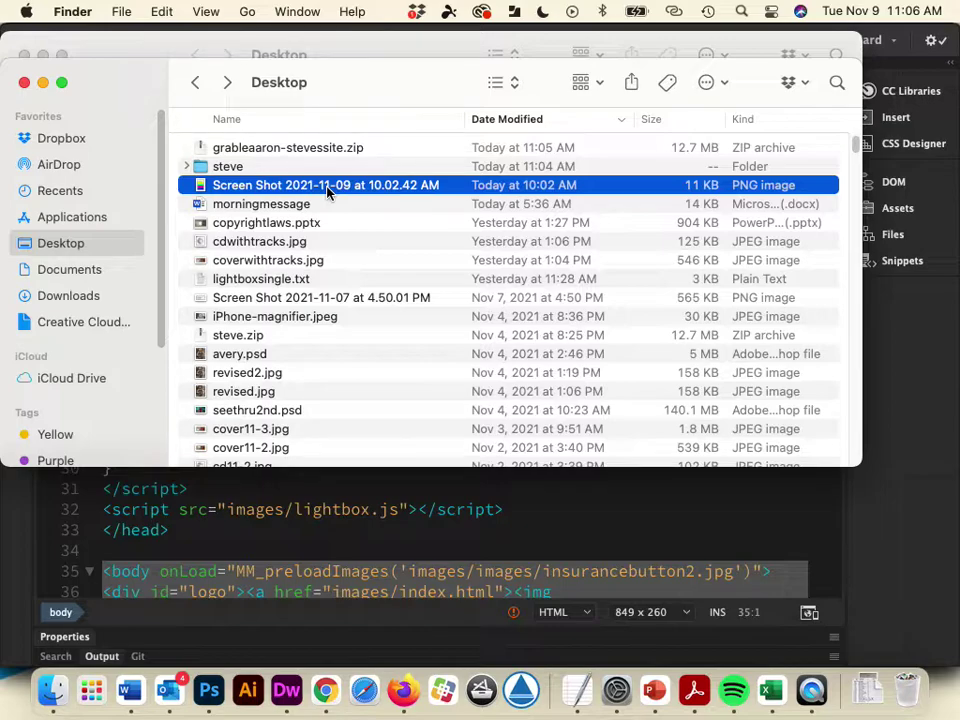
Unzip the renamed archive and expand the extracted steve 2 folder to verify its files.
{"action": "left_click", "coordinate": [335, 147]}
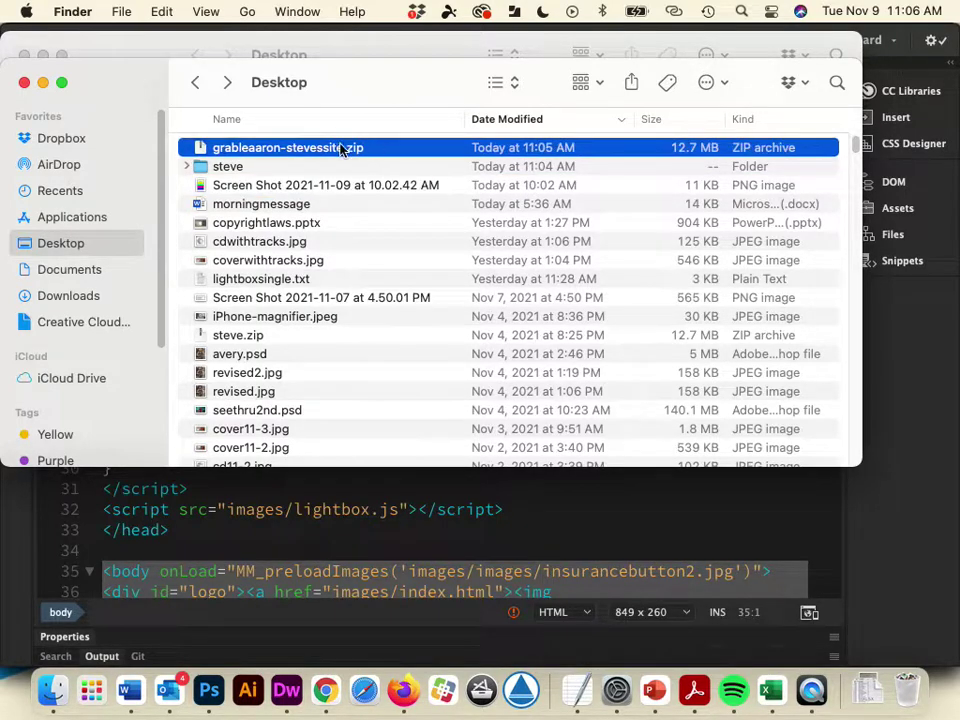
{"action": "double_click", "coordinate": [267, 150]}
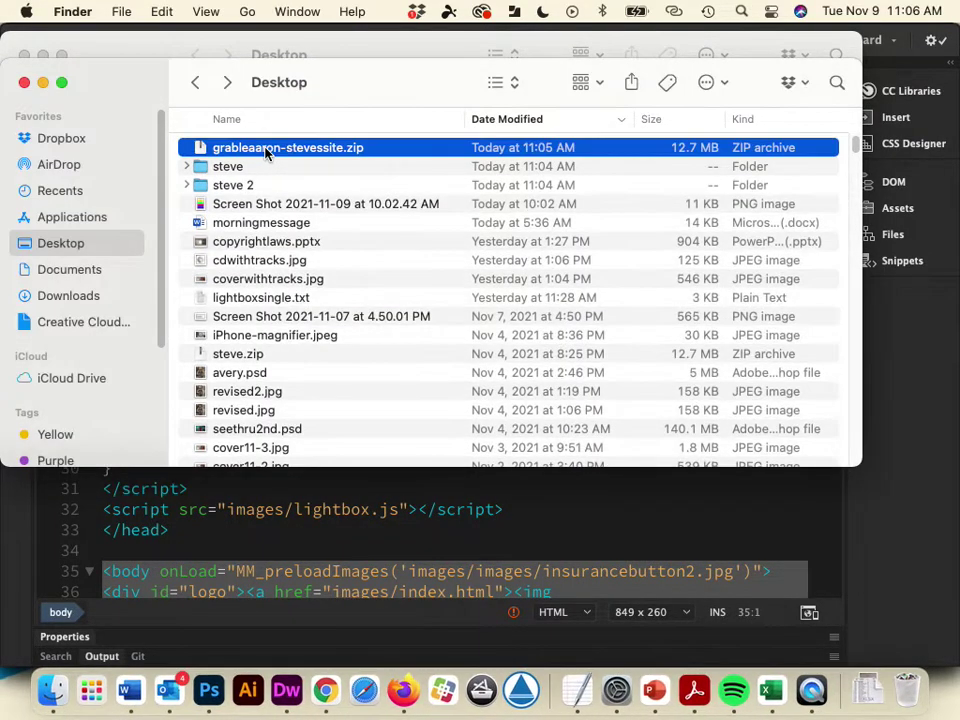
{"action": "left_click", "coordinate": [218, 188]}
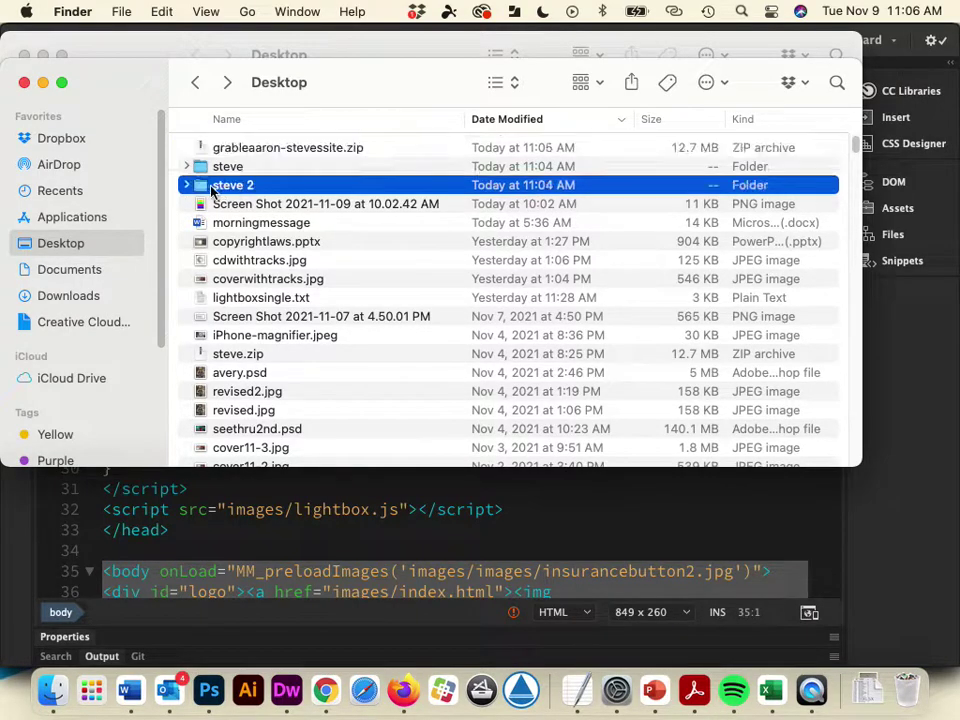
{"action": "left_click", "coordinate": [186, 187]}
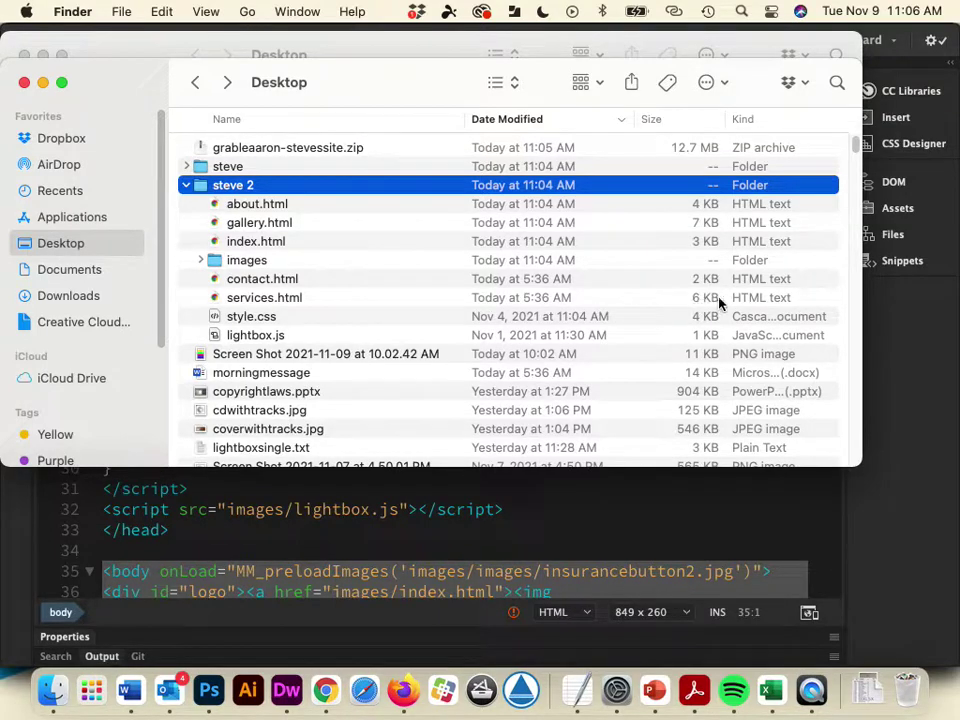
{"action": "left_click", "coordinate": [572, 12]}
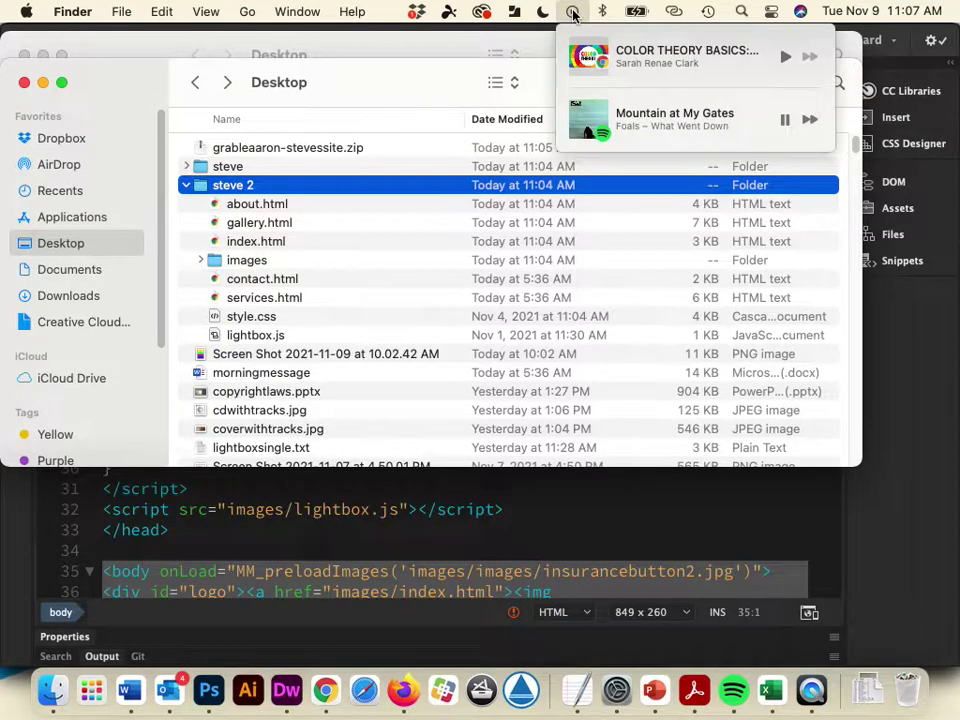
{"action": "left_click", "coordinate": [456, 166]}
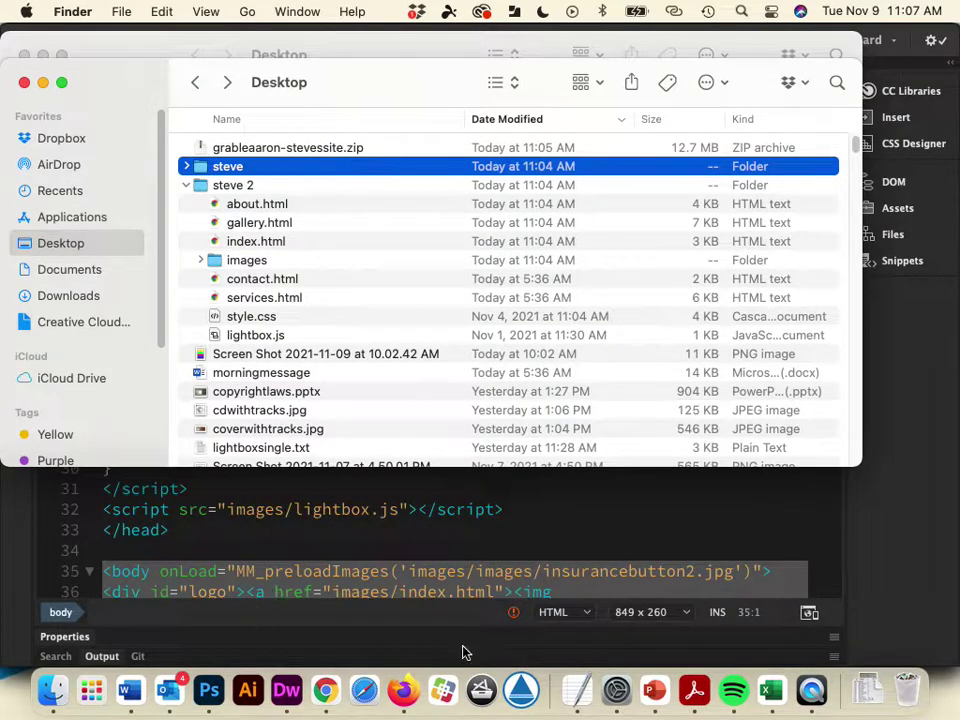
Switch to QuickTime Player and browse its File and View menus.
{"action": "left_click", "coordinate": [811, 690]}
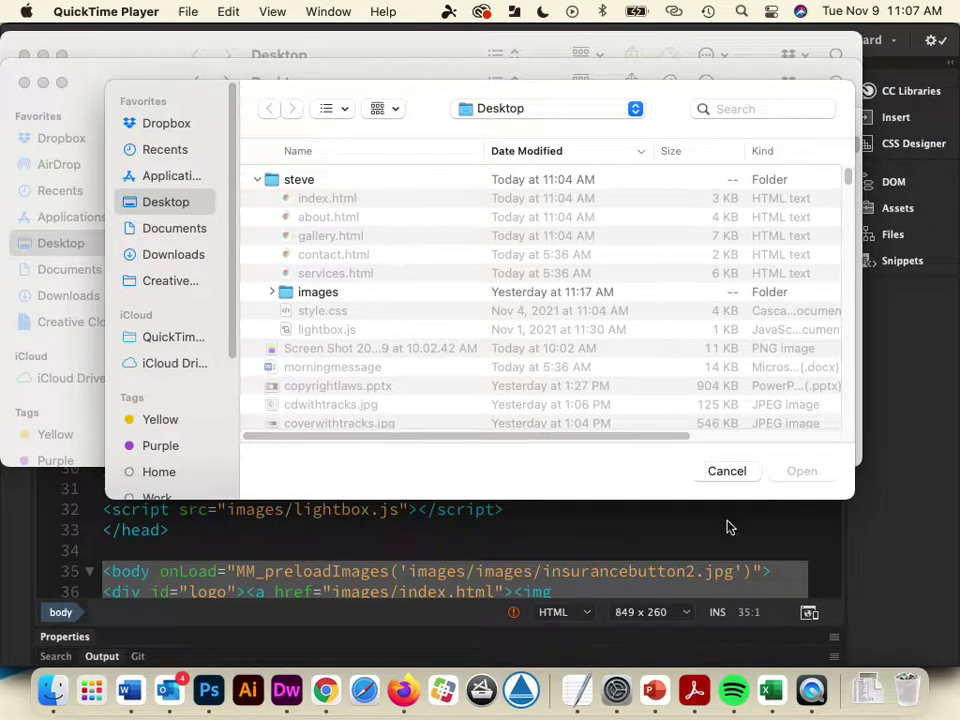
{"action": "left_click", "coordinate": [189, 12]}
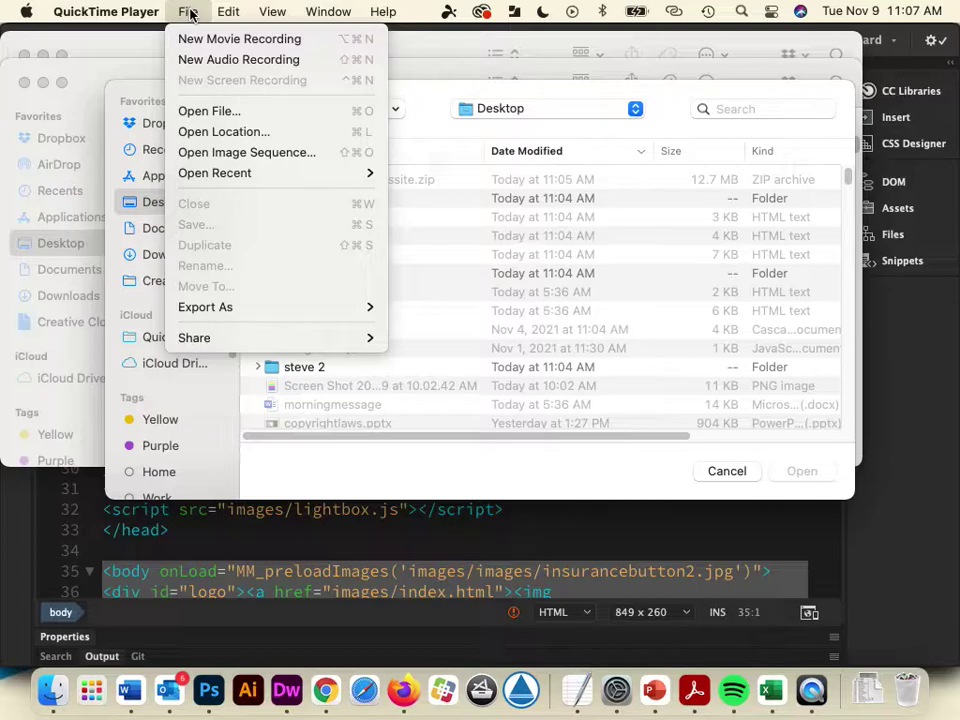
{"action": "mouse_move", "coordinate": [333, 17]}
{"action": "mouse_move", "coordinate": [290, 18]}
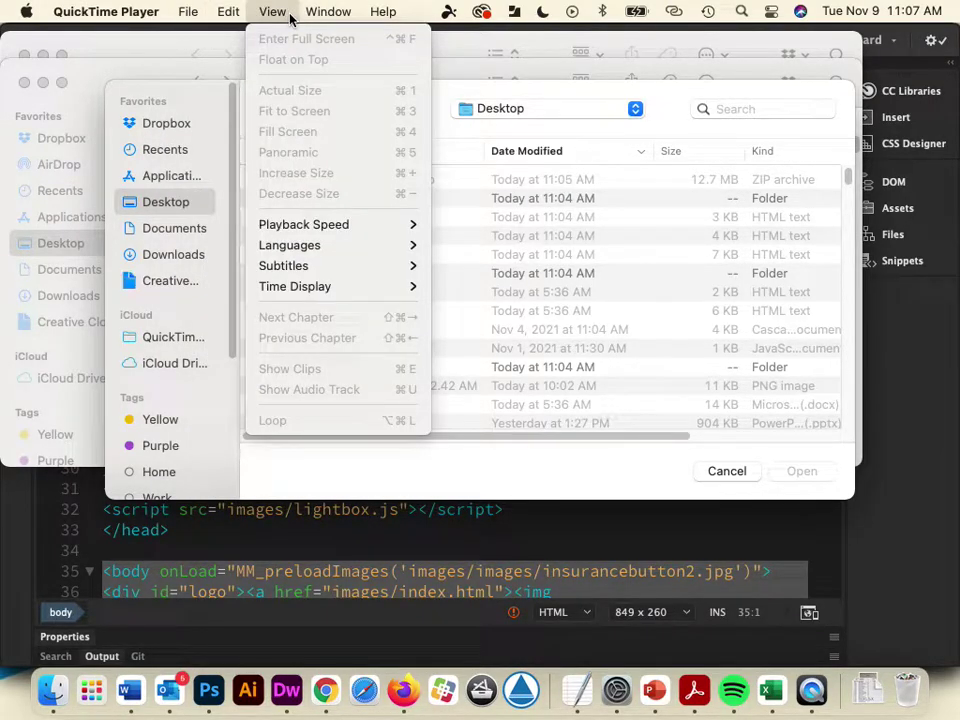
{"action": "mouse_move", "coordinate": [98, 17]}
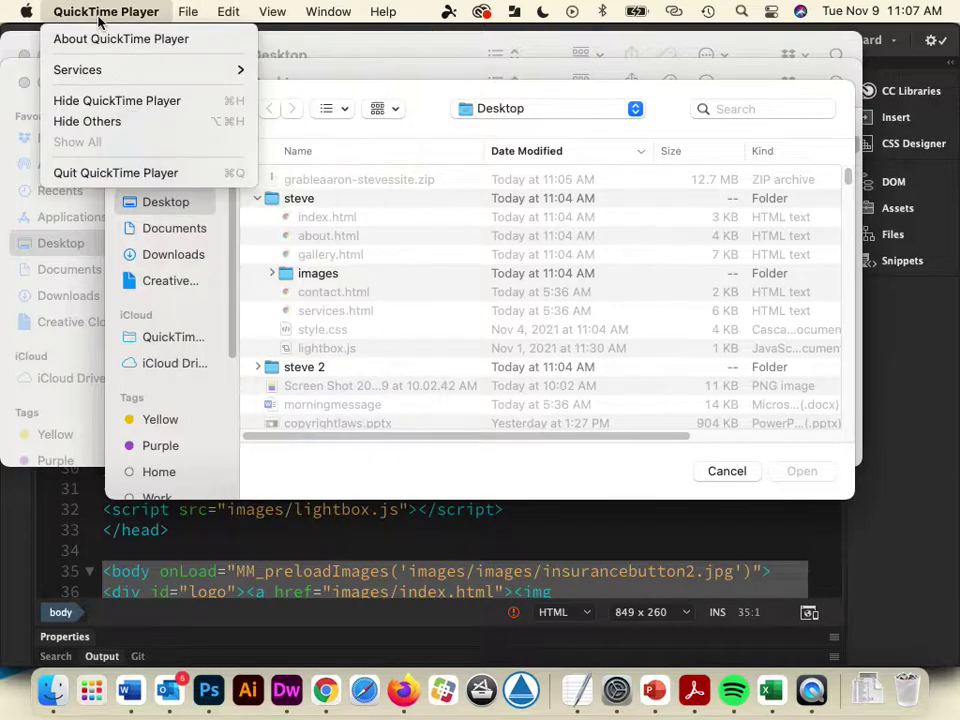
{"action": "mouse_move", "coordinate": [180, 20]}
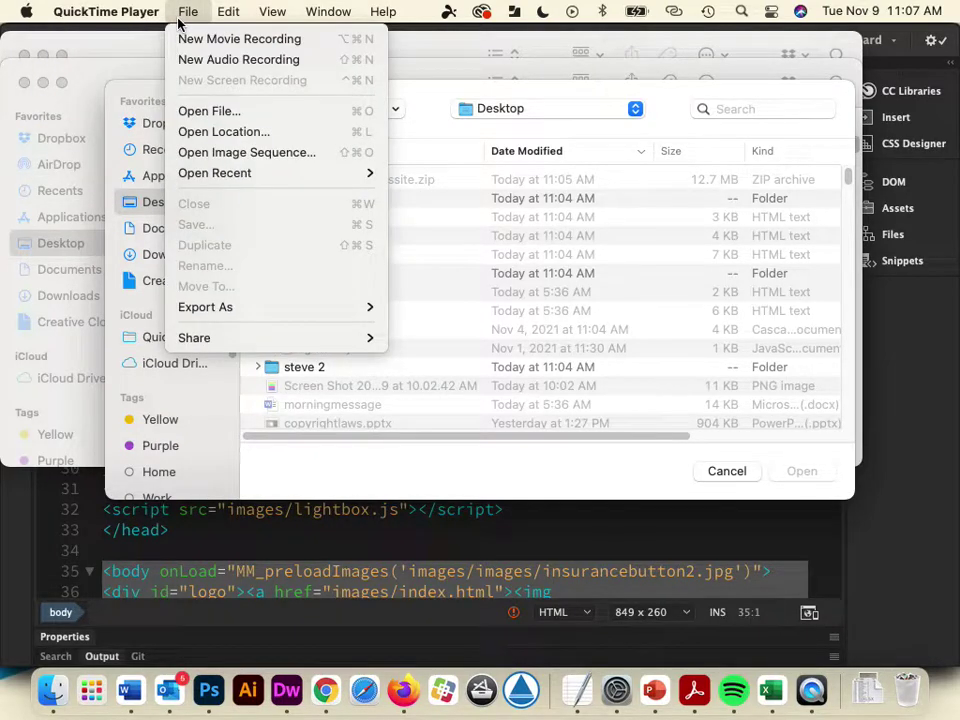
{"action": "mouse_move", "coordinate": [329, 314]}
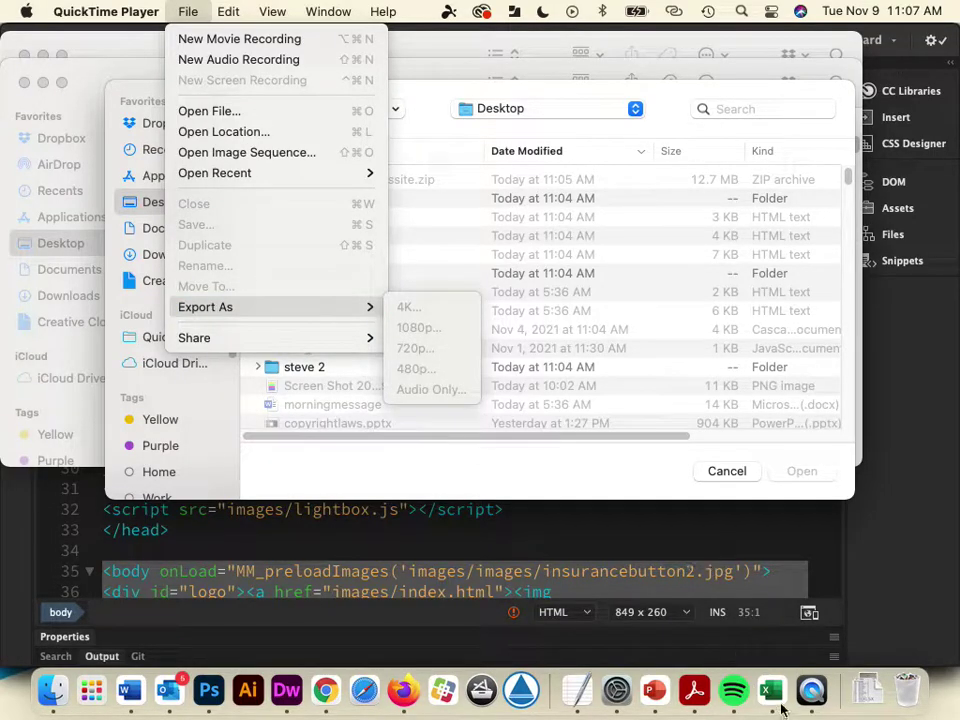
Leave QuickTime and open the HDMI to VGA display settings, turning off mirroring.
{"action": "right_click", "coordinate": [811, 690]}
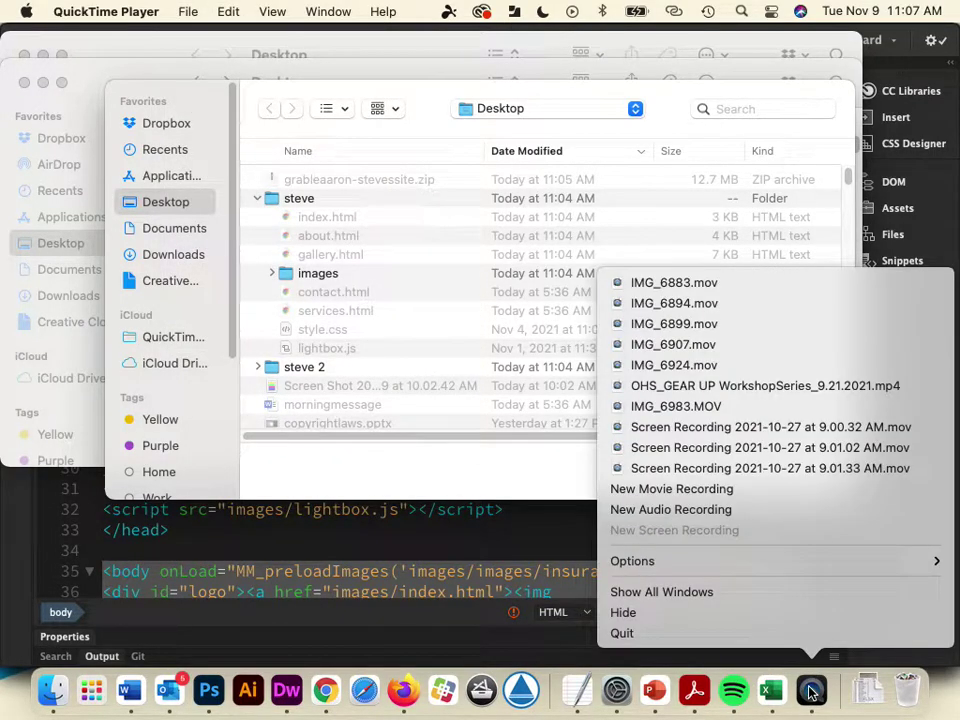
{"action": "left_click", "coordinate": [288, 627]}
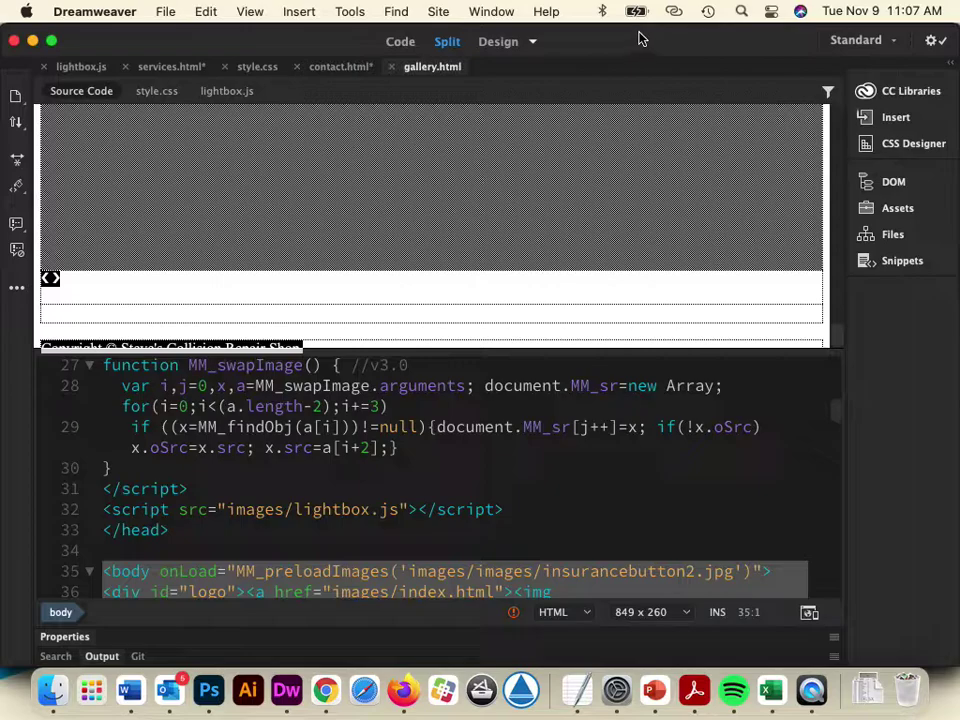
{"action": "left_click", "coordinate": [616, 690]}
{"action": "left_click", "coordinate": [116, 436]}
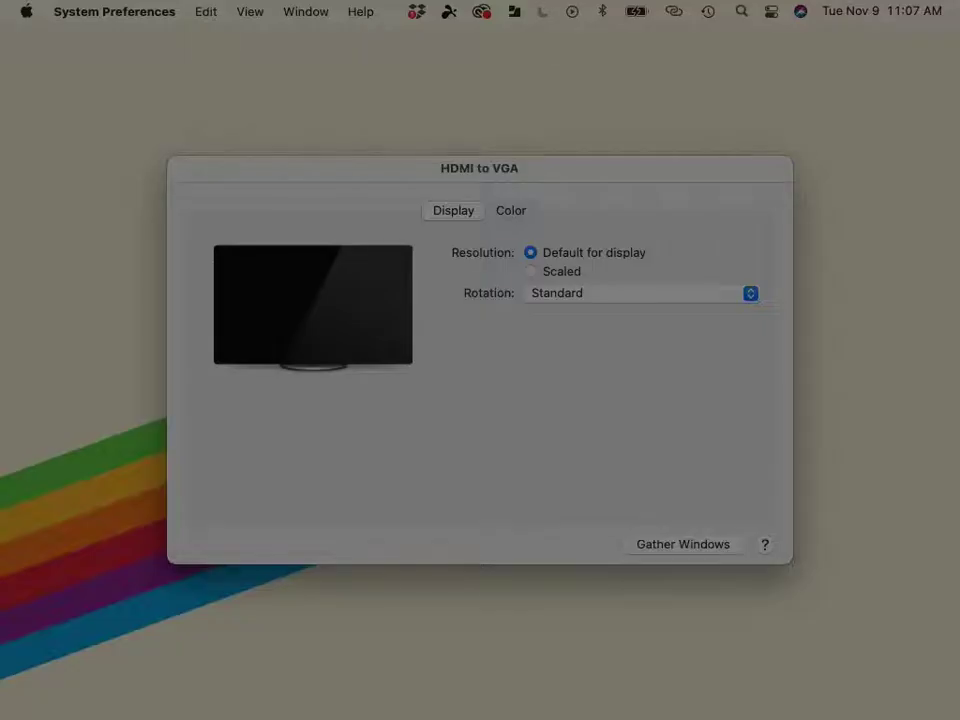